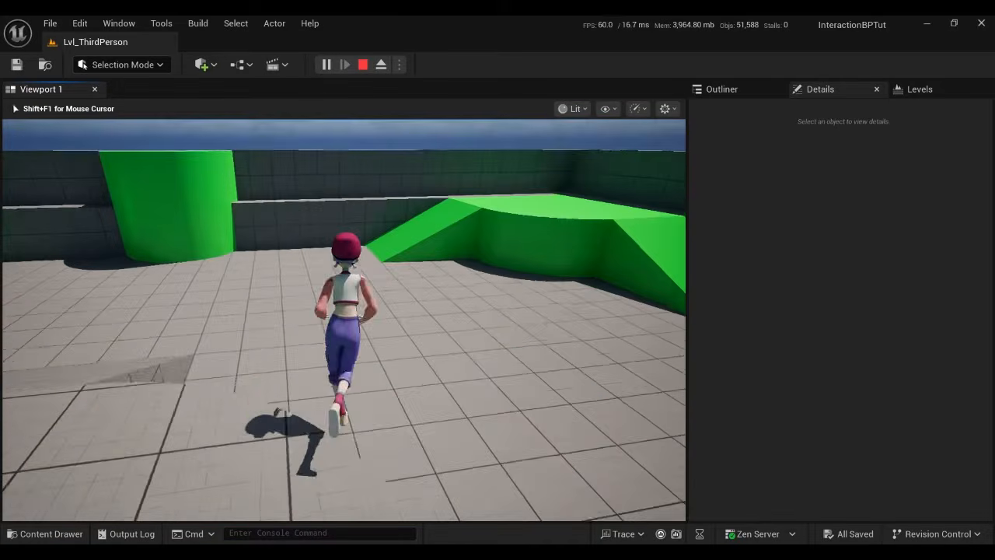
# - Playtest the third-person level by running the character across the floor and jumping around the green ramps
pyautogui.press('w')
pyautogui.press('space')
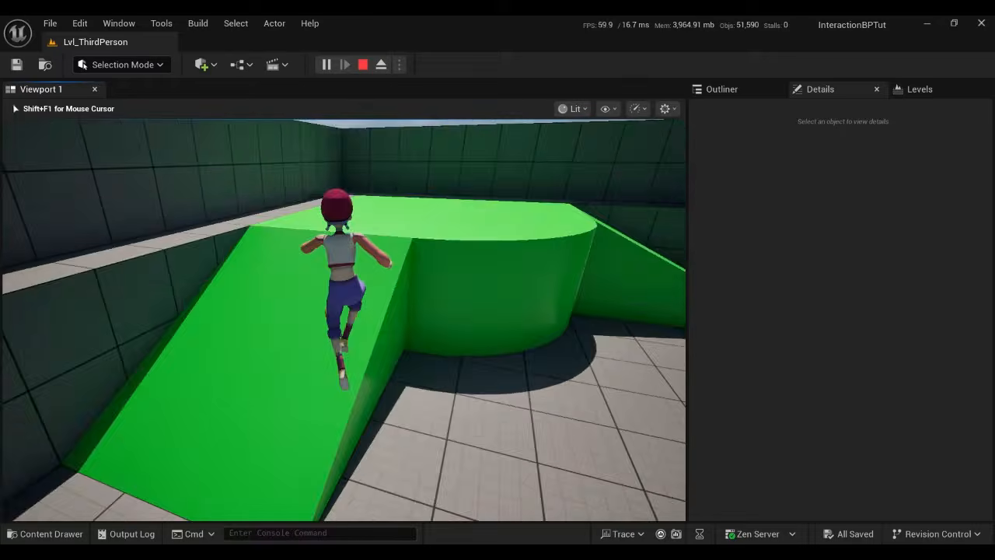
pyautogui.press('w')
pyautogui.press('space')
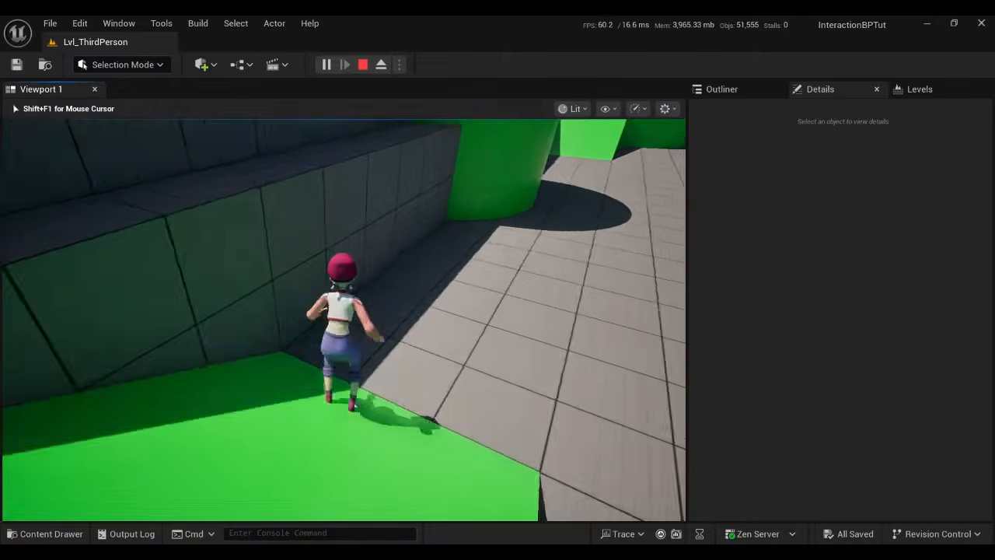
pyautogui.press('w')
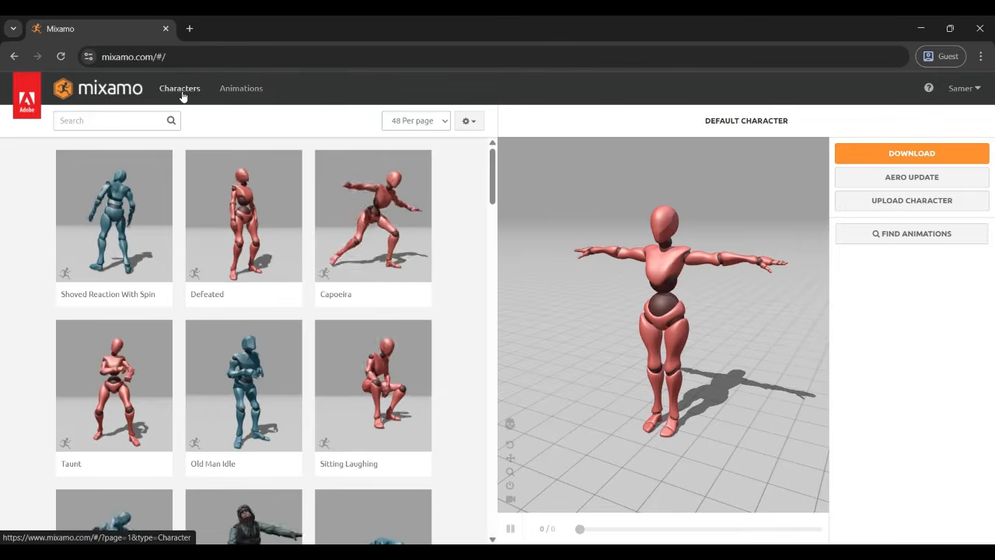
# - Browse Mixamo's character library and search it for "jackie"
pyautogui.click(181, 91)
pyautogui.scroll(-1, 391, 219)
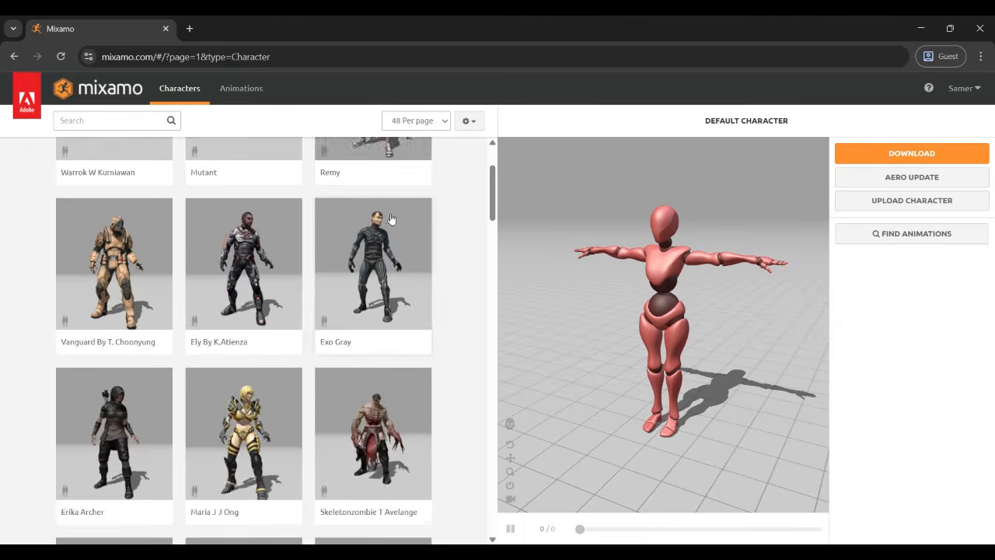
pyautogui.scroll(-15, 392, 219)
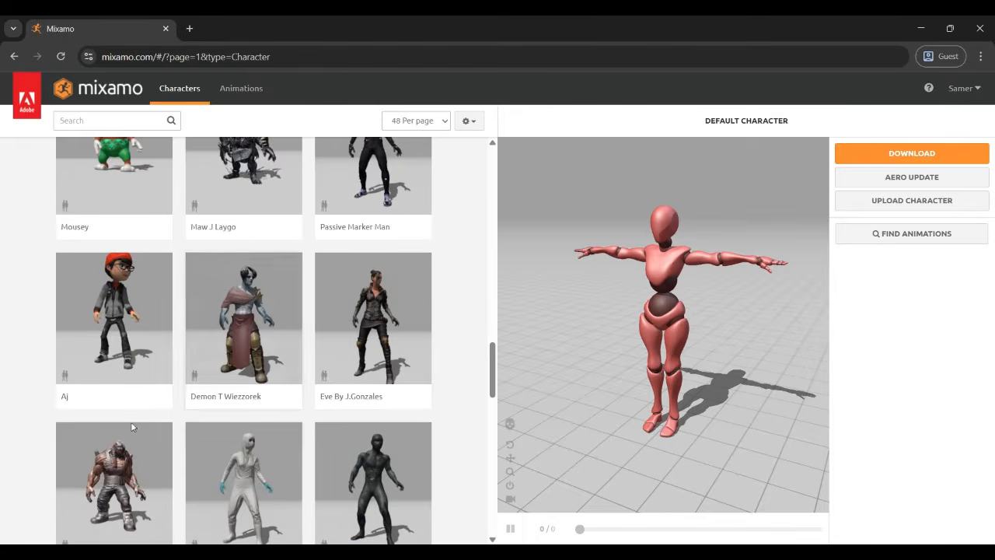
pyautogui.scroll(15, 259, 389)
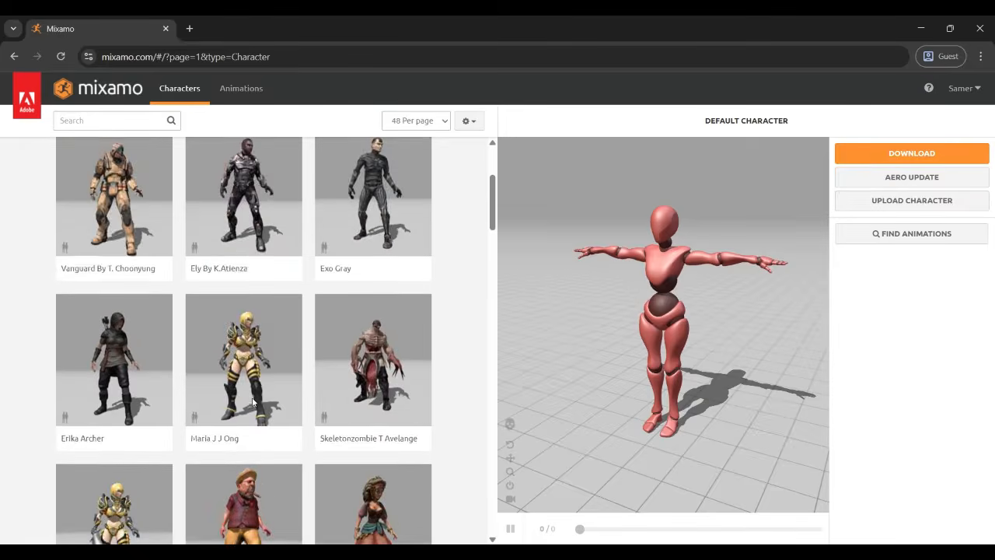
pyautogui.scroll(-20, 252, 402)
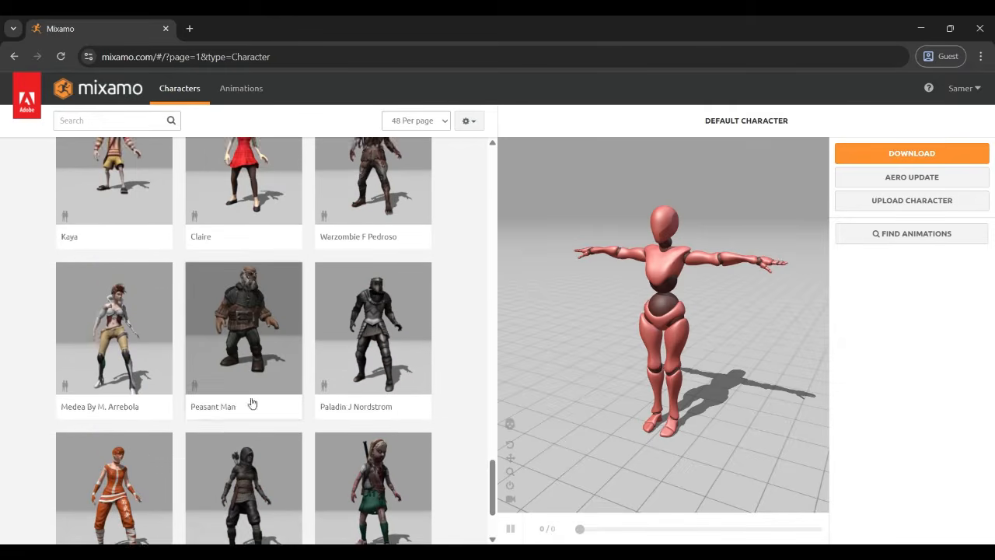
pyautogui.scroll(-2, 253, 402)
pyautogui.click(136, 122)
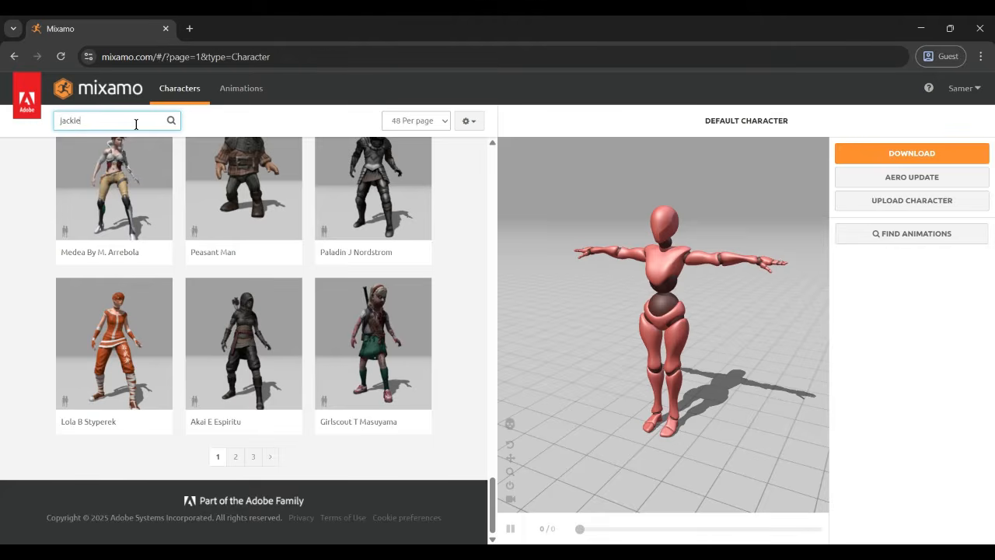
pyautogui.press('Return')
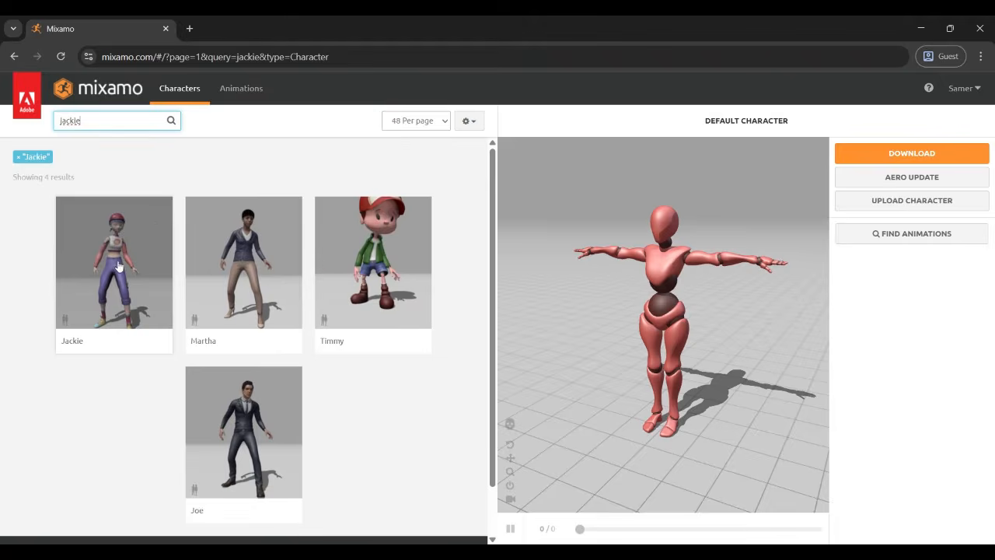
# - Select the Jackie character and download it as FBX Binary (.fbx) in T-pose
pyautogui.click(118, 267)
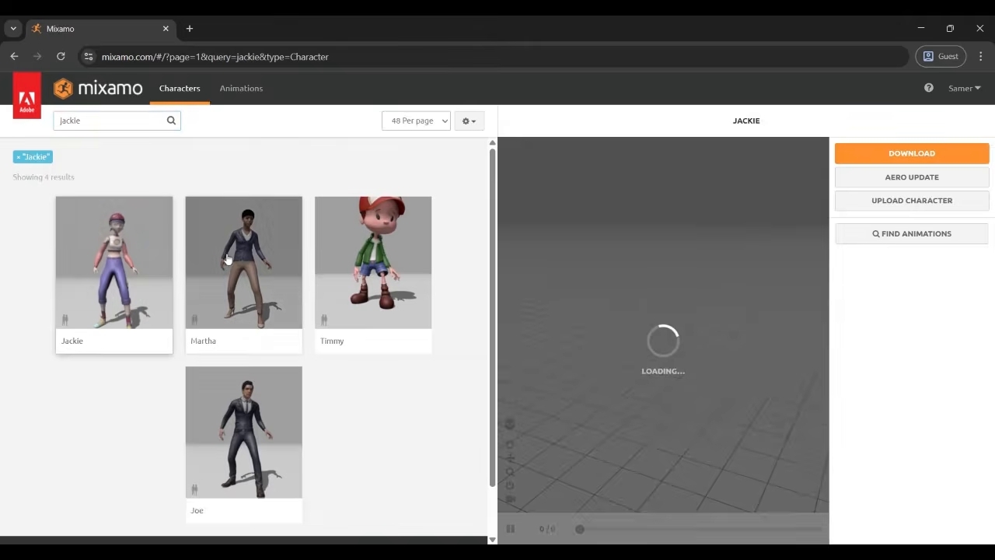
pyautogui.click(922, 154)
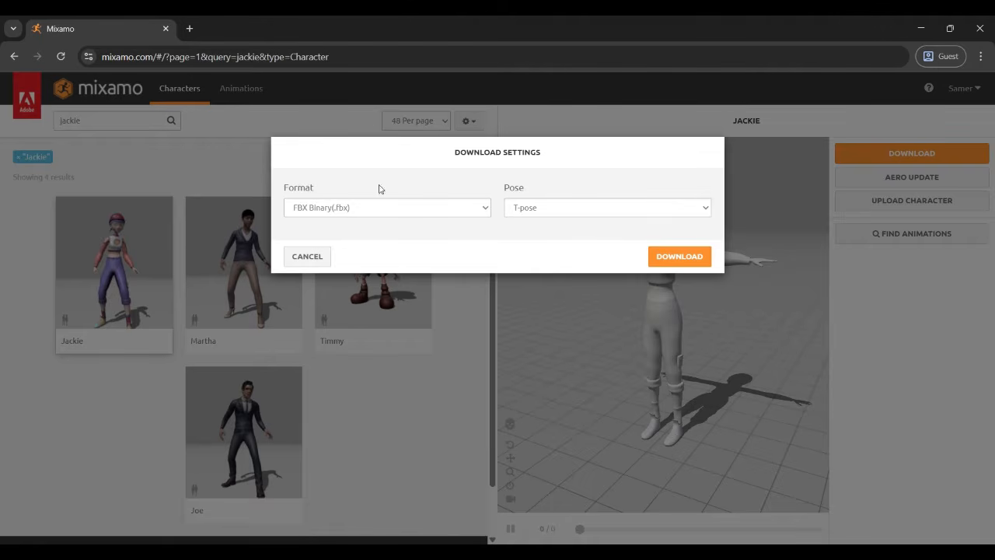
pyautogui.click(679, 258)
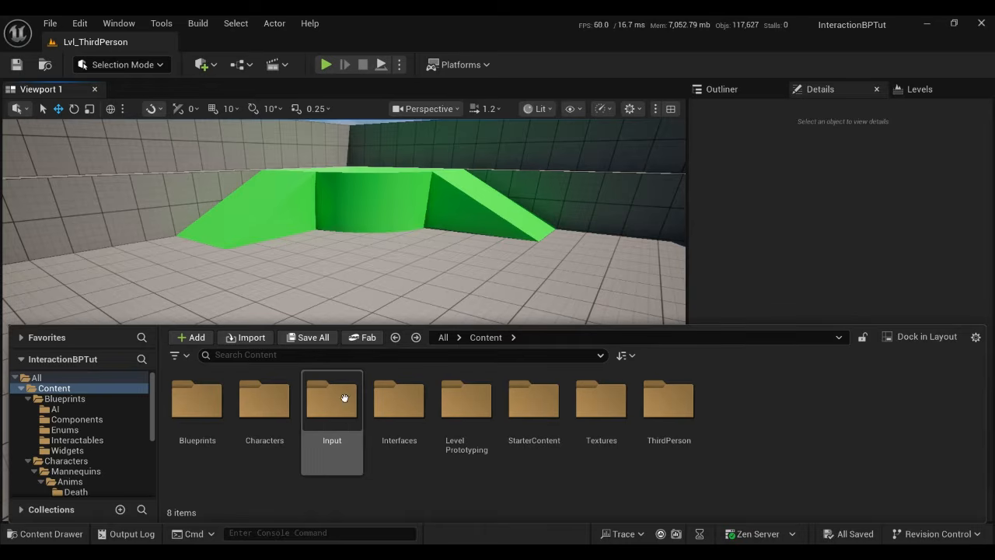
pyautogui.rightClick(774, 428)
pyautogui.moveTo(790, 413)
pyautogui.click(852, 237)
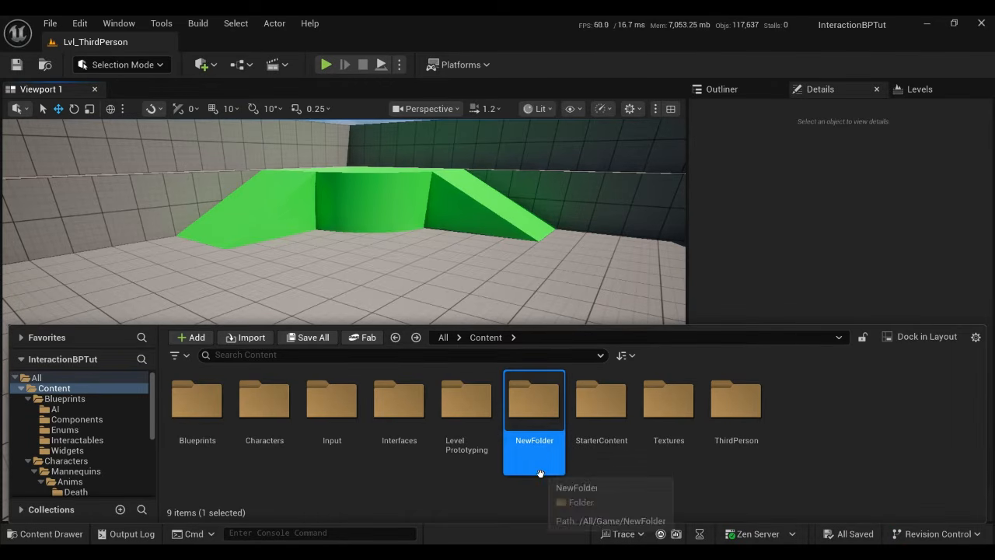
pyautogui.press('Delete')
pyautogui.click(580, 498)
# - Import Jackie.fbx from the Downloads folder into the Unreal project's Content/Characters folder with the Default Assets Pipeline settings
pyautogui.doubleClick(264, 423)
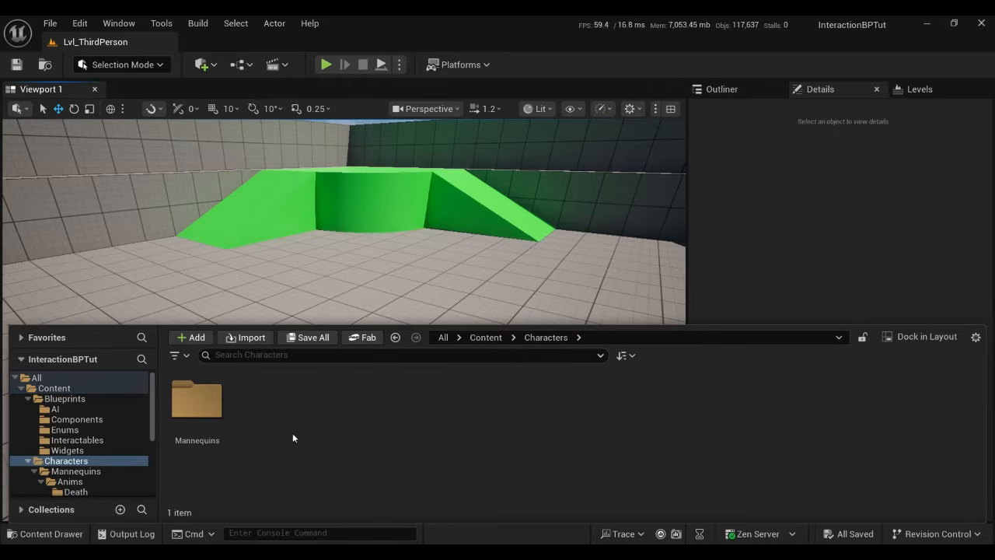
pyautogui.rightClick(293, 432)
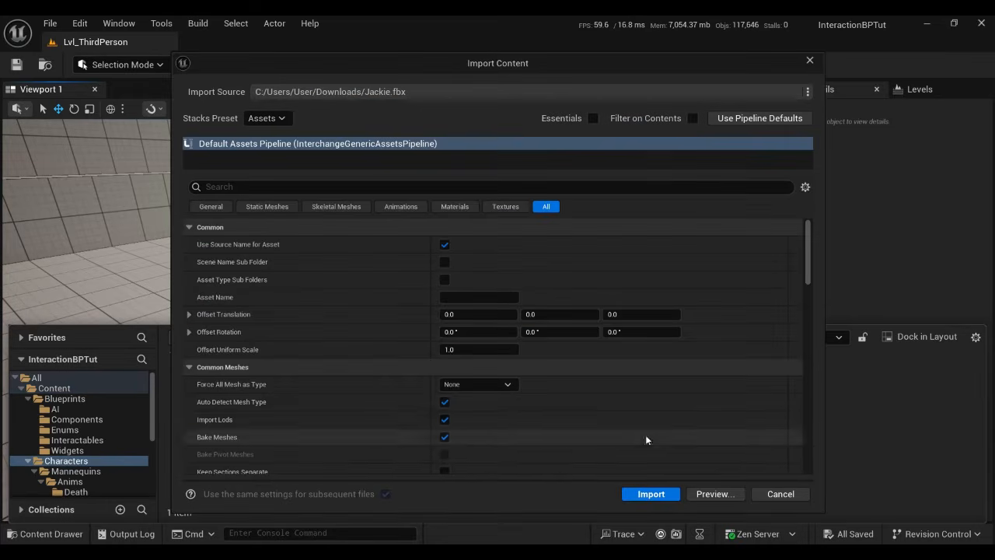
pyautogui.moveTo(619, 64); pyautogui.dragTo(605, 47)
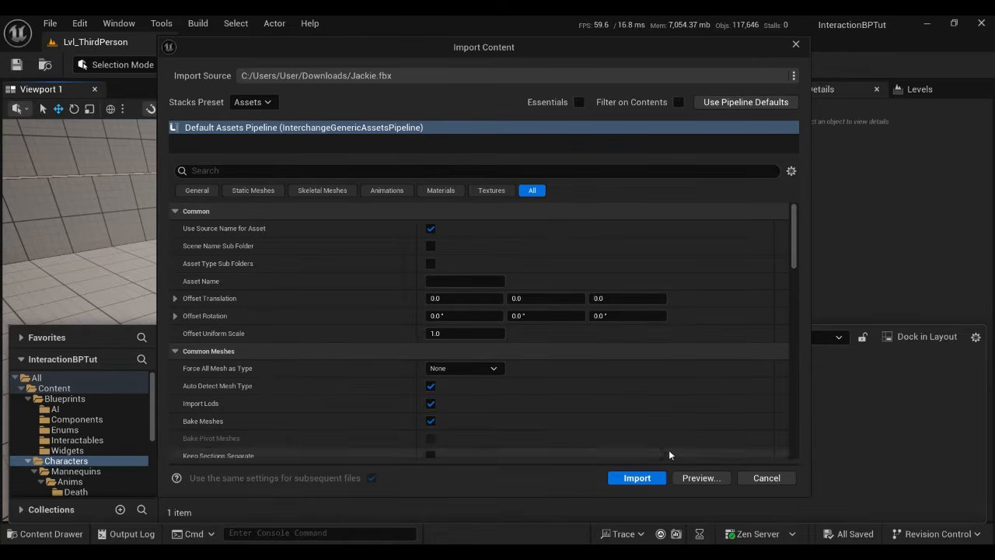
pyautogui.click(636, 478)
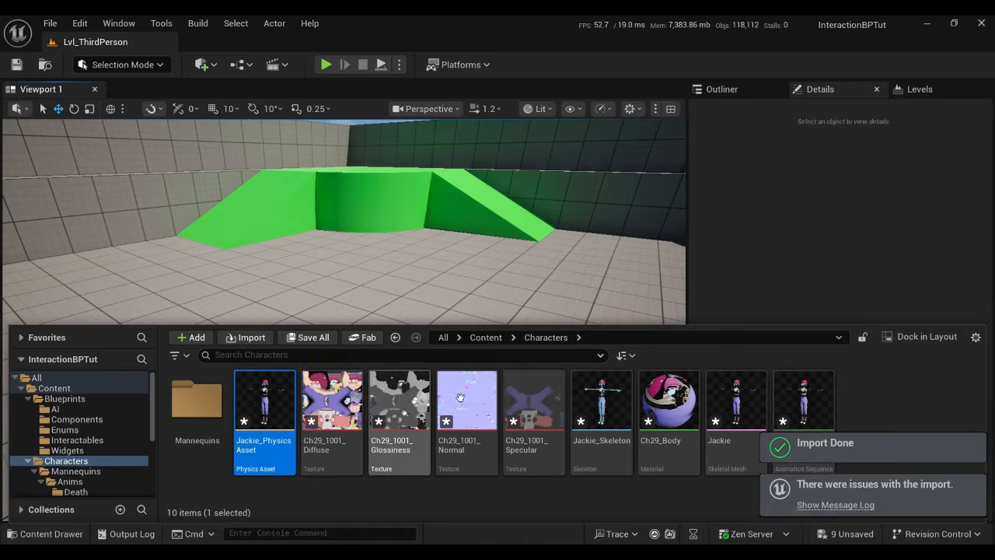
# - Save all the newly imported Jackie assets in the Characters folder
pyautogui.keyDown('shift'); pyautogui.click(804, 400); pyautogui.keyUp('shift')
pyautogui.hotkey('ctrl', 's')
pyautogui.click(375, 498)
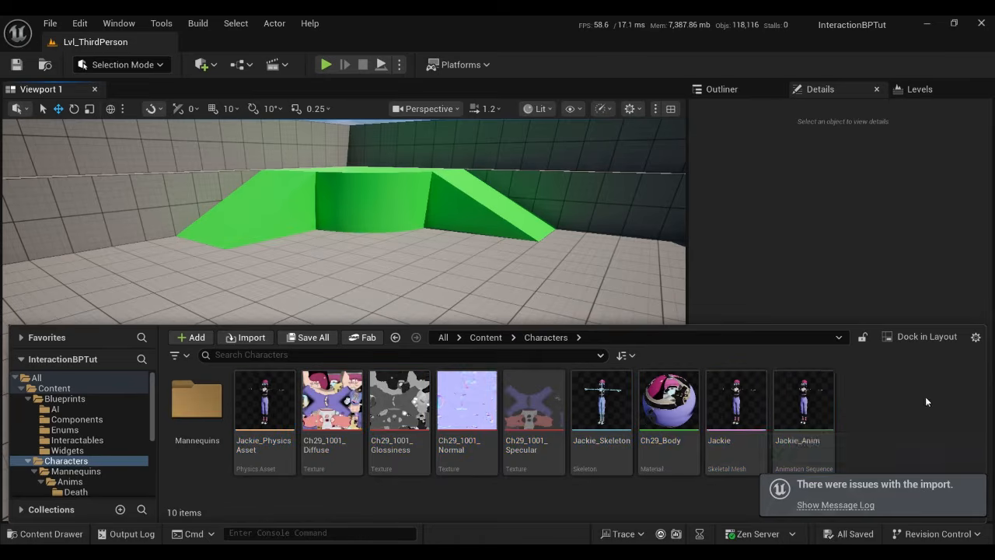
# - Create a folder named Jackie inside the Characters folder
pyautogui.rightClick(927, 401)
pyautogui.click(867, 232)
pyautogui.write('Jackie')
pyautogui.press('Return')
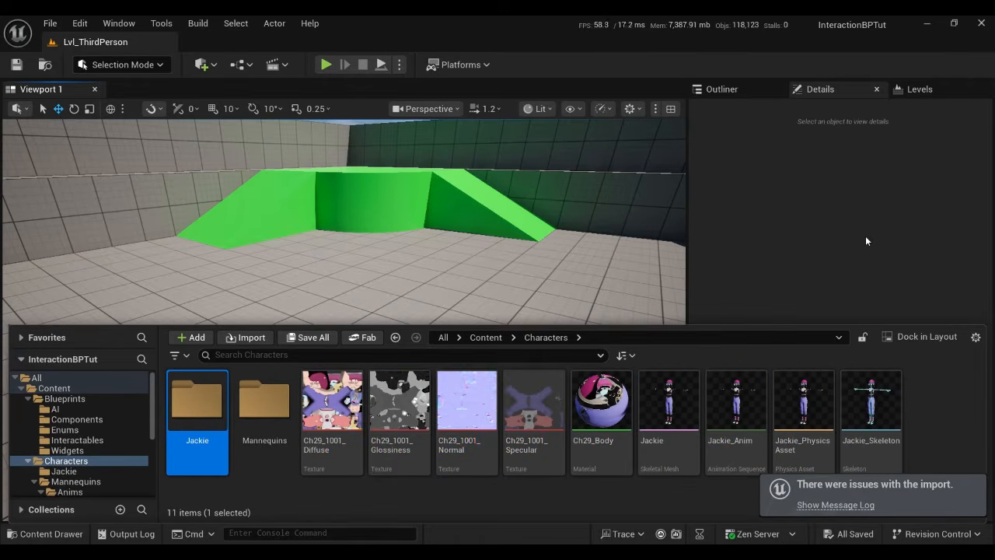
# - Move all the imported textures, material, mesh, animation, physics asset and skeleton into the Jackie folder
pyautogui.click(871, 400)
pyautogui.keyDown('shift'); pyautogui.click(332, 400); pyautogui.keyUp('shift')
pyautogui.moveTo(200, 438); pyautogui.dragTo(200, 438)
pyautogui.click(252, 463)
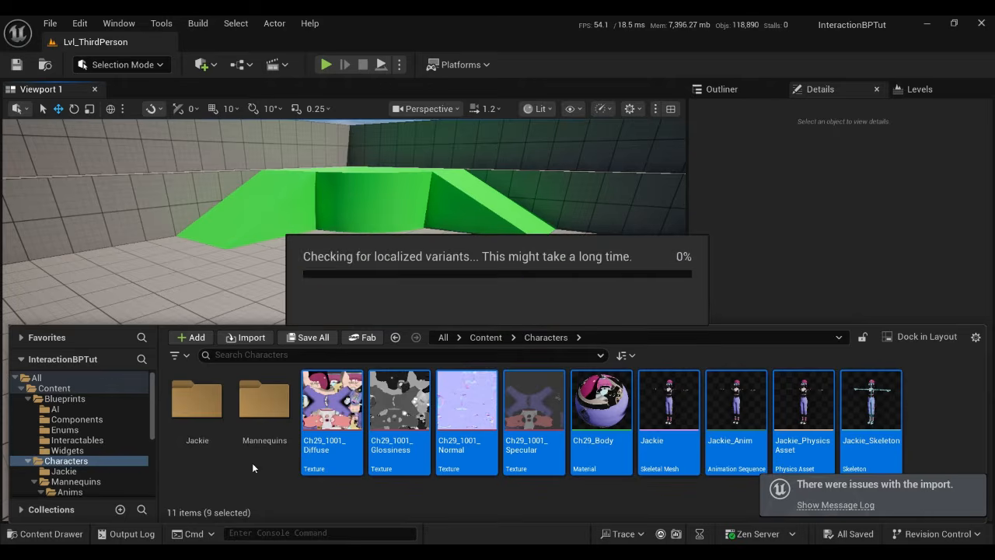
# - Inspect the Jackie skeletal mesh from the Jackie folder in the mesh editor and close it
pyautogui.doubleClick(196, 401)
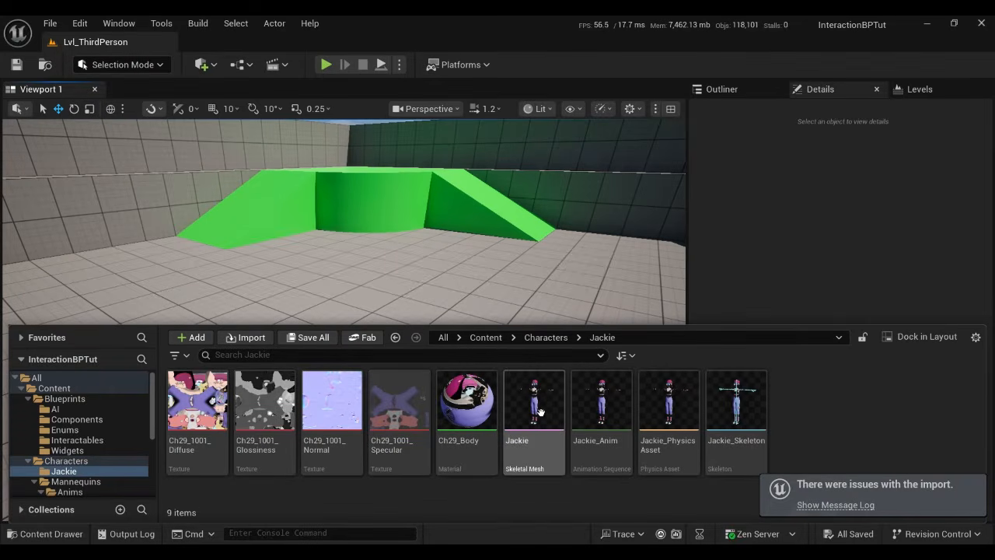
pyautogui.doubleClick(561, 394)
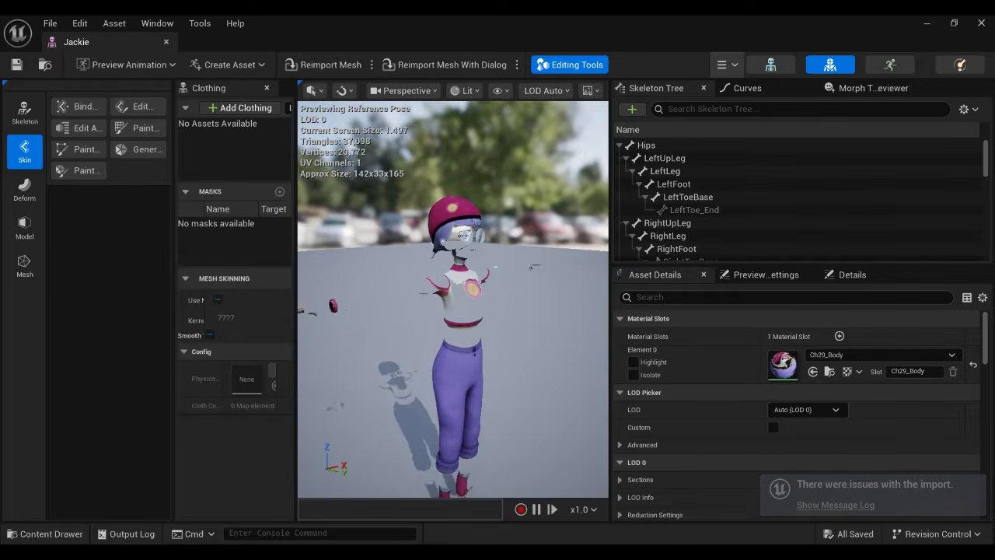
pyautogui.click(165, 42)
# - Reset the Ch29_Body material's Blend Mode to Opaque, save the material and close its editor
pyautogui.doubleClick(465, 412)
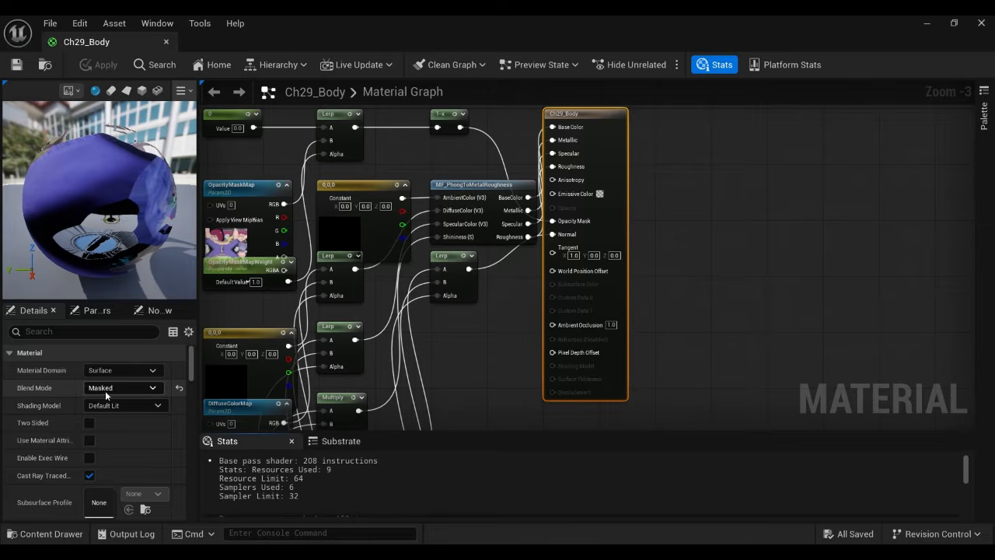
pyautogui.click(179, 387)
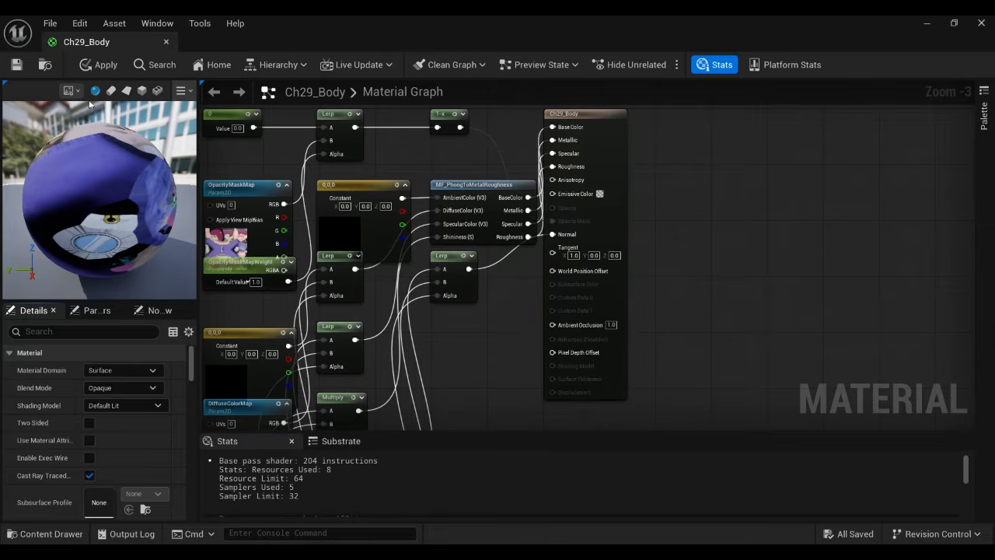
pyautogui.click(16, 65)
pyautogui.click(166, 41)
# - Reopen the Jackie skeletal mesh to check how its edited material renders, and close the mesh editor
pyautogui.click(514, 415)
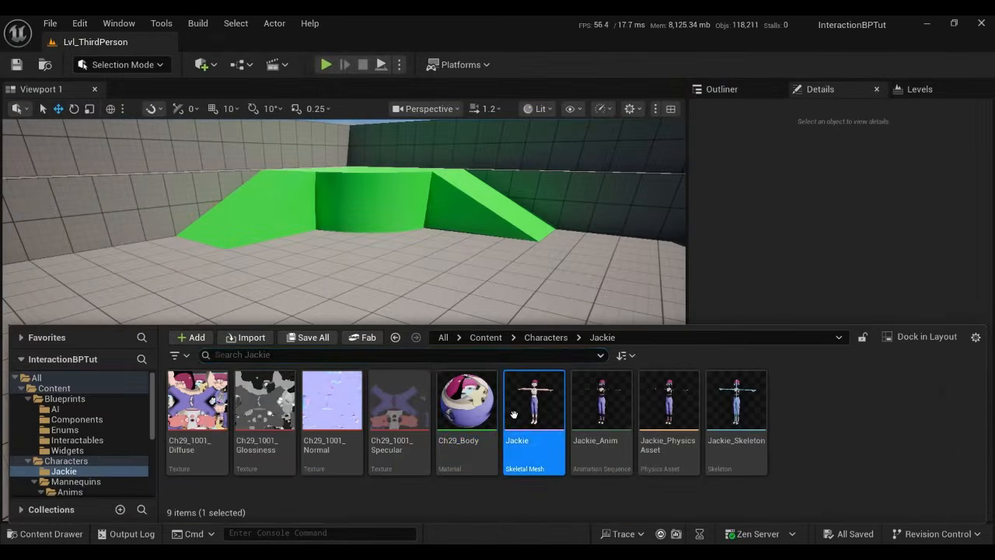
pyautogui.doubleClick(514, 415)
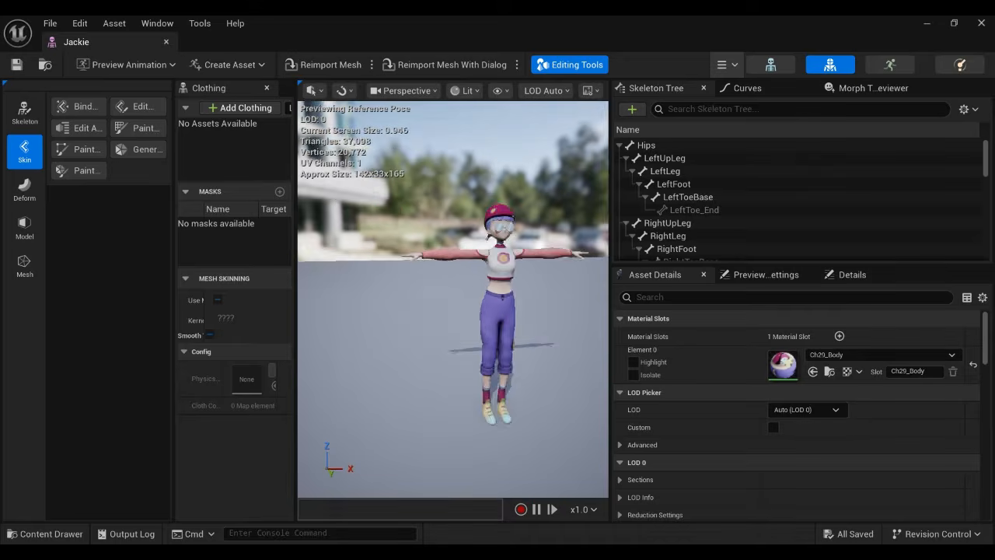
pyautogui.click(166, 42)
# - Examine the contents of the Jackie and Mannequins folders, including the Anims and Death subfolders
pyautogui.doubleClick(264, 403)
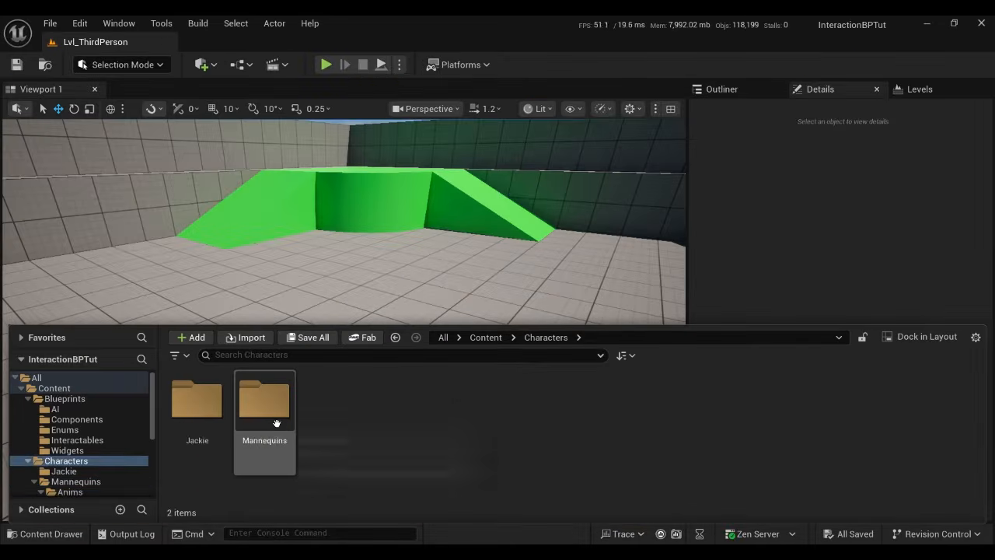
pyautogui.doubleClick(276, 423)
pyautogui.click(66, 461)
pyautogui.doubleClick(196, 401)
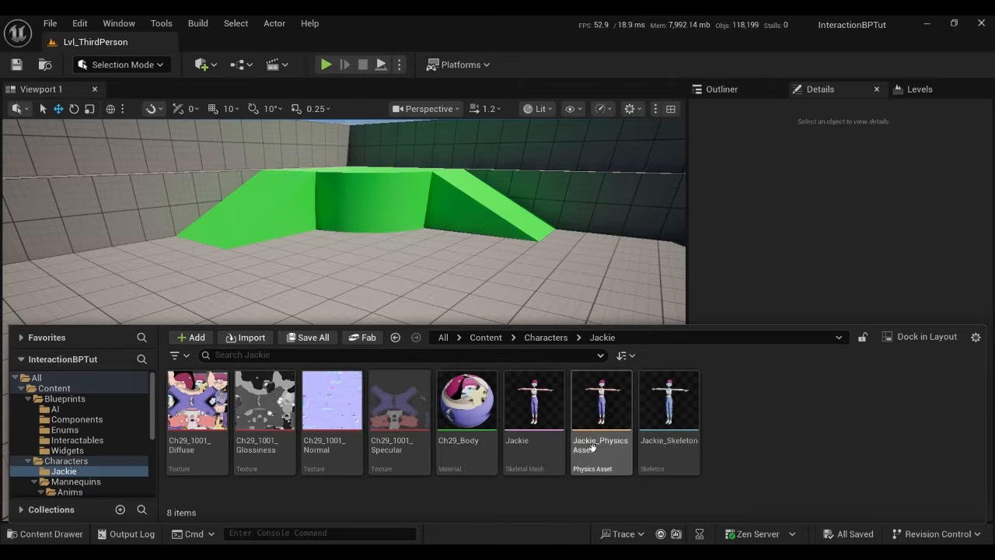
pyautogui.hotkey('alt', 'Left')
pyautogui.doubleClick(264, 403)
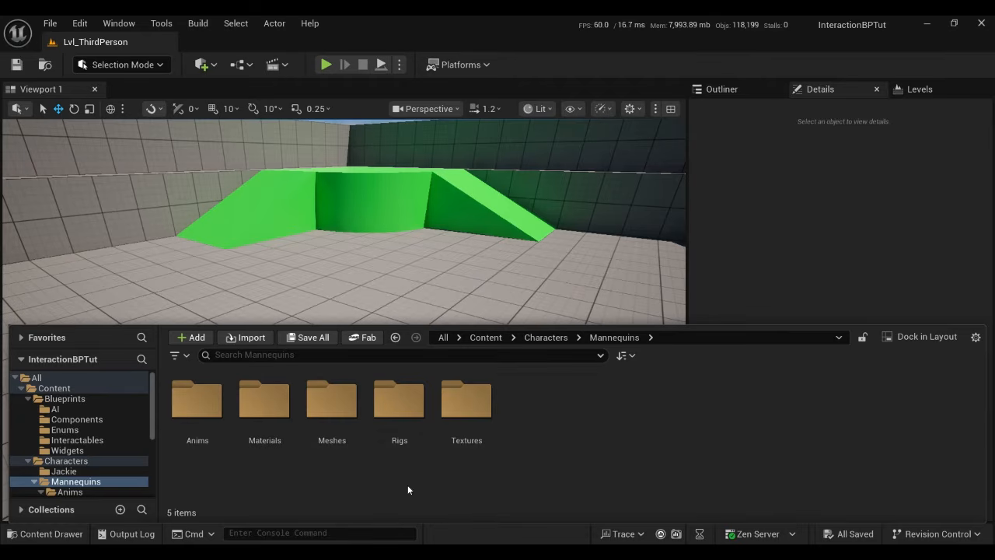
pyautogui.doubleClick(205, 429)
pyautogui.click(197, 400)
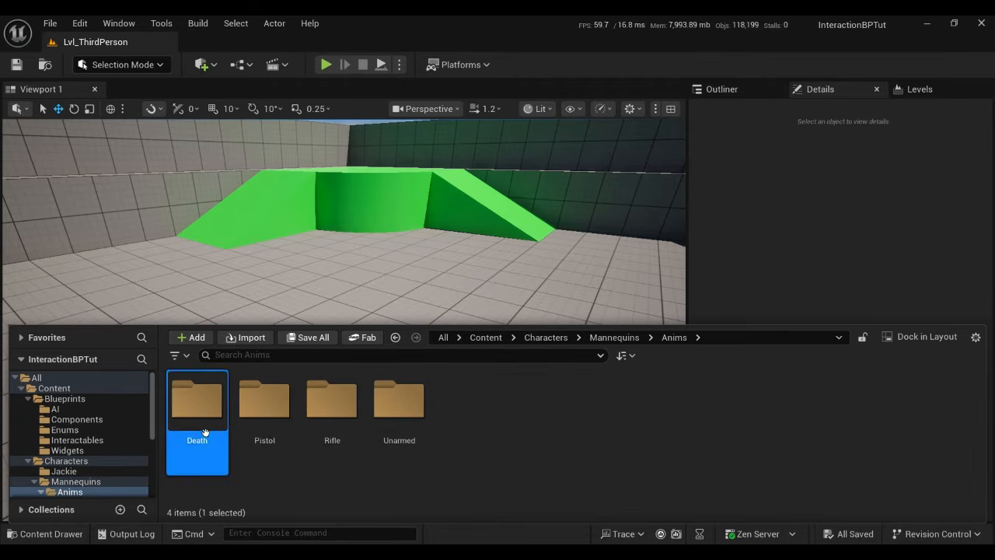
pyautogui.doubleClick(197, 401)
pyautogui.hotkey('alt', 'Left')
pyautogui.hotkey('alt', 'Left')
pyautogui.click(451, 481)
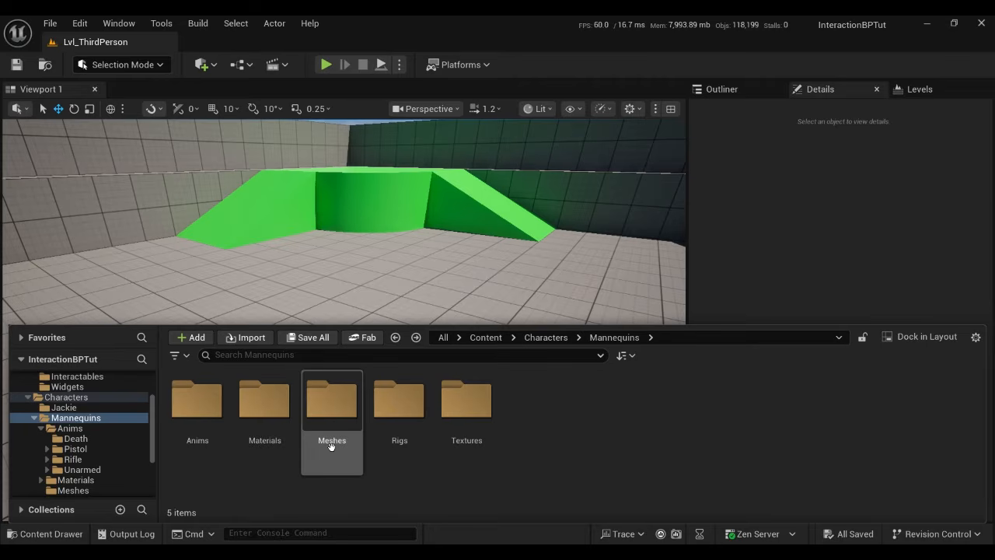
pyautogui.hotkey('alt', 'Left')
# - Open Retarget Animations for ABP_Unarmed in Mannequins/Anims/Unarmed and set the target skeletal mesh to Jackie
pyautogui.doubleClick(258, 415)
pyautogui.doubleClick(196, 400)
pyautogui.doubleClick(399, 405)
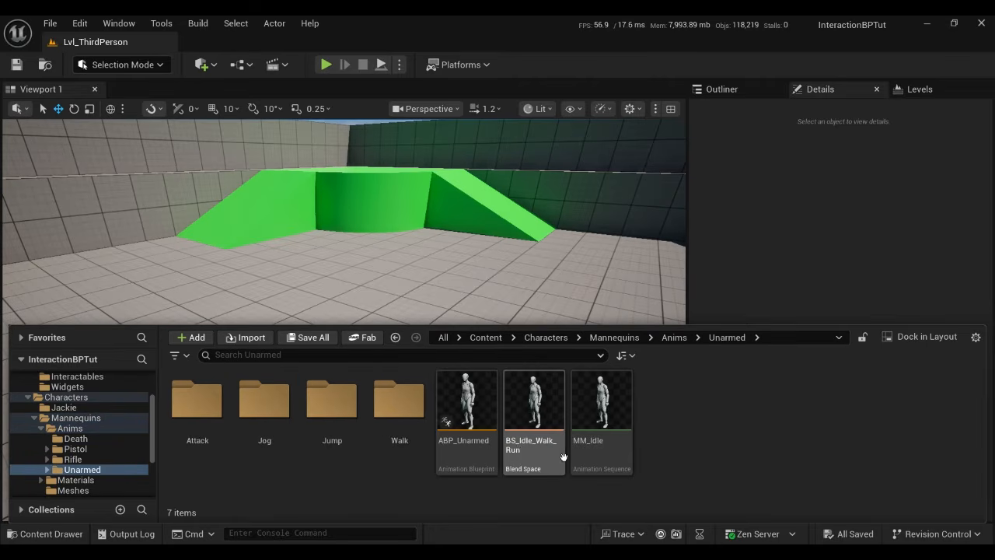
pyautogui.rightClick(472, 422)
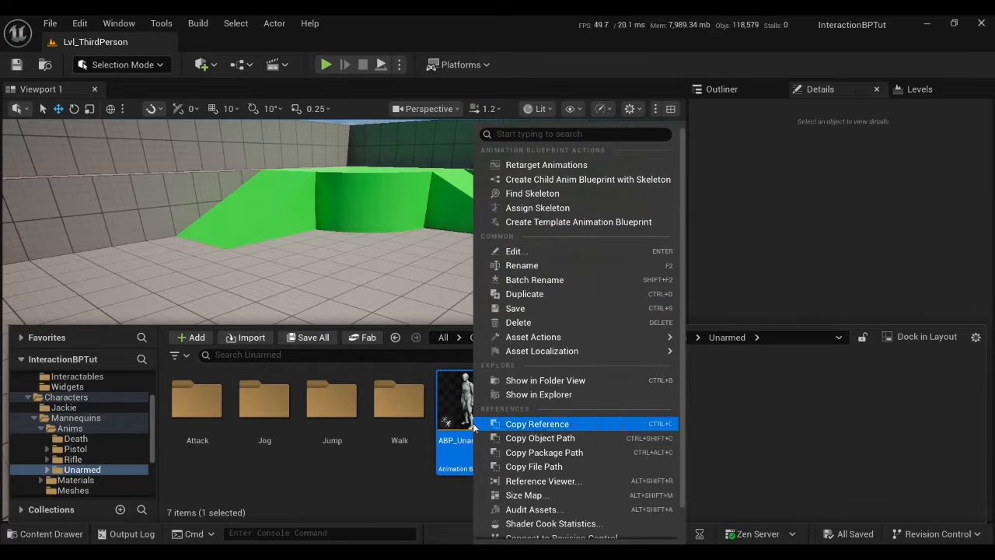
pyautogui.click(544, 166)
pyautogui.click(787, 142)
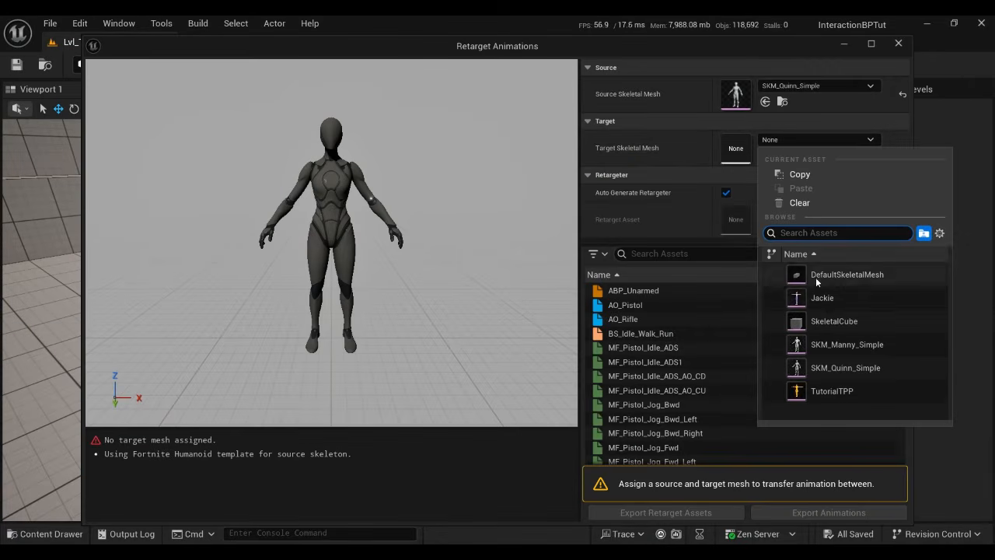
pyautogui.click(835, 301)
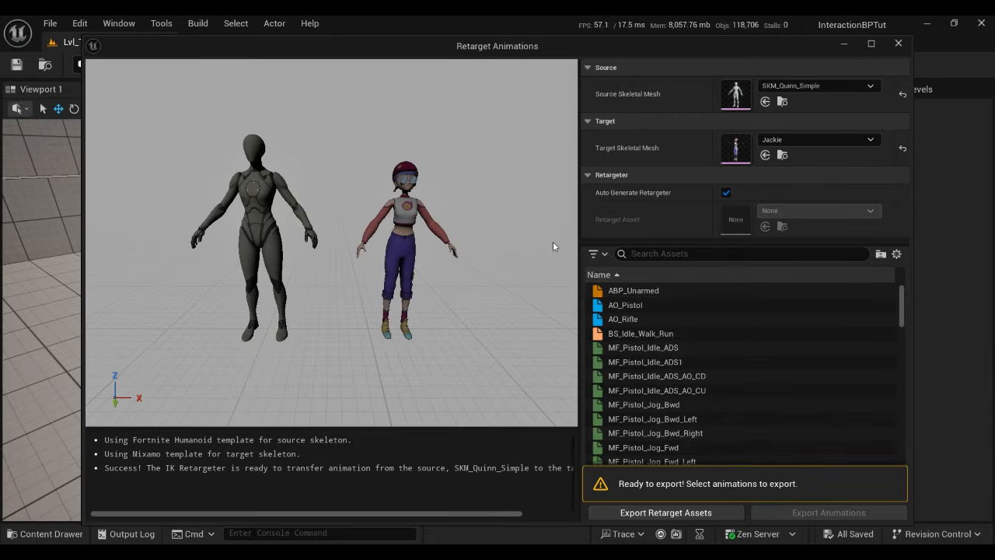
# - Export the retarget assets into a new folder named Retargeter under Content
pyautogui.click(667, 513)
pyautogui.doubleClick(460, 260)
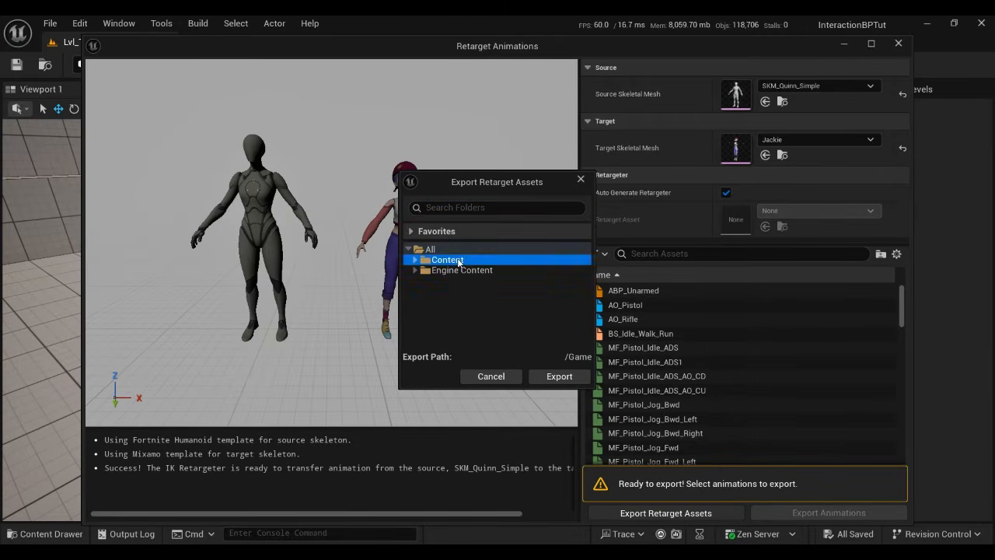
pyautogui.click(506, 272)
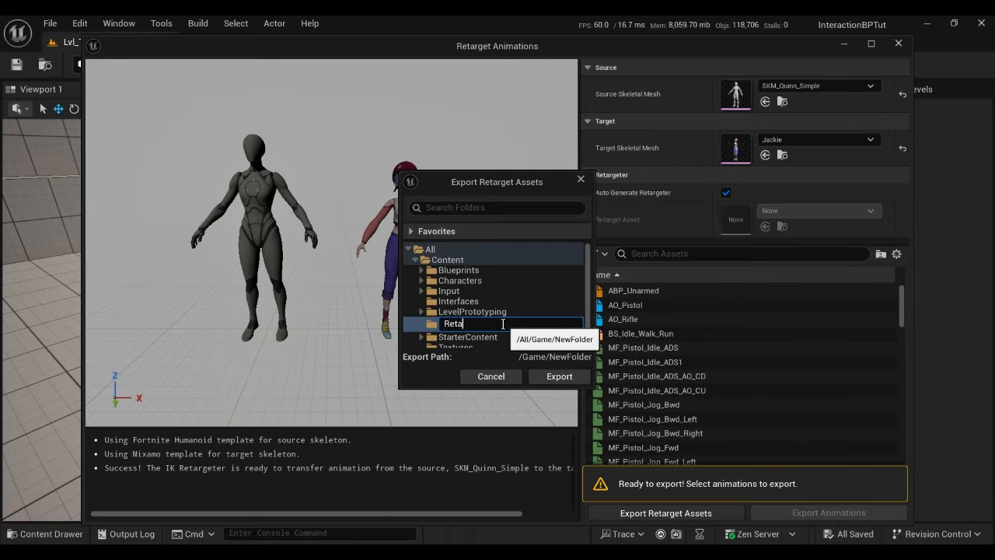
pyautogui.press('Return')
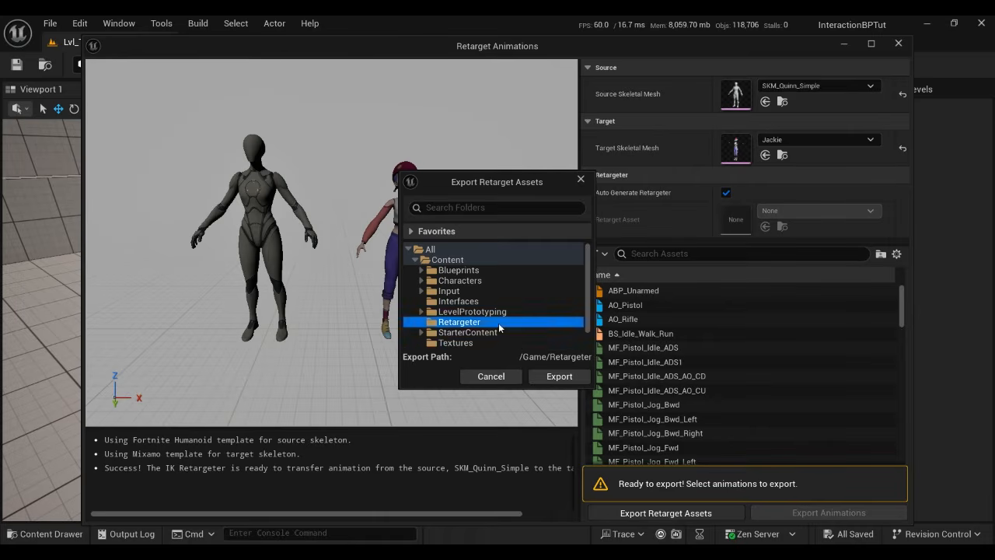
pyautogui.click(549, 378)
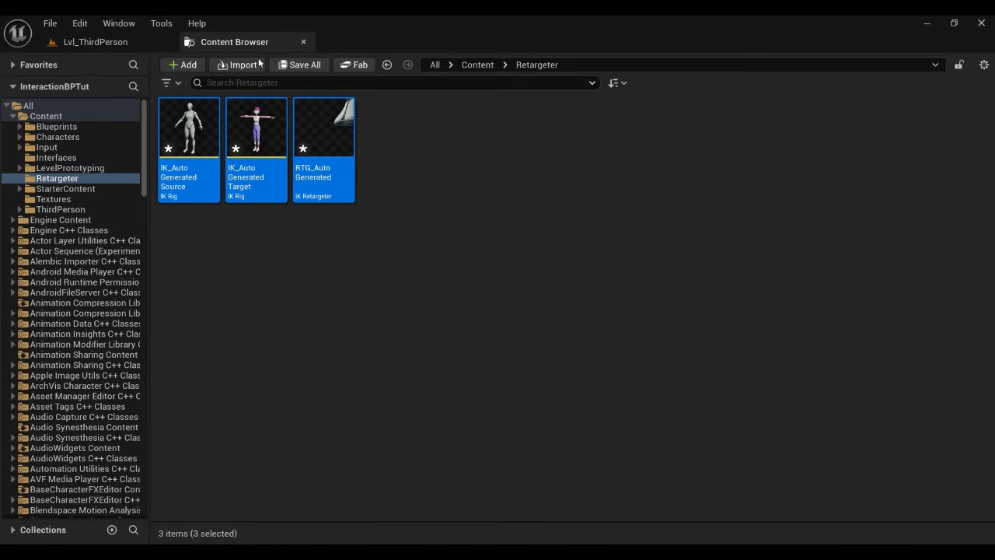
# - Open the RTG_AutoGenerated IK Retargeter and set the Target Mesh Offset X to about 194 to separate the two characters
pyautogui.doubleClick(342, 151)
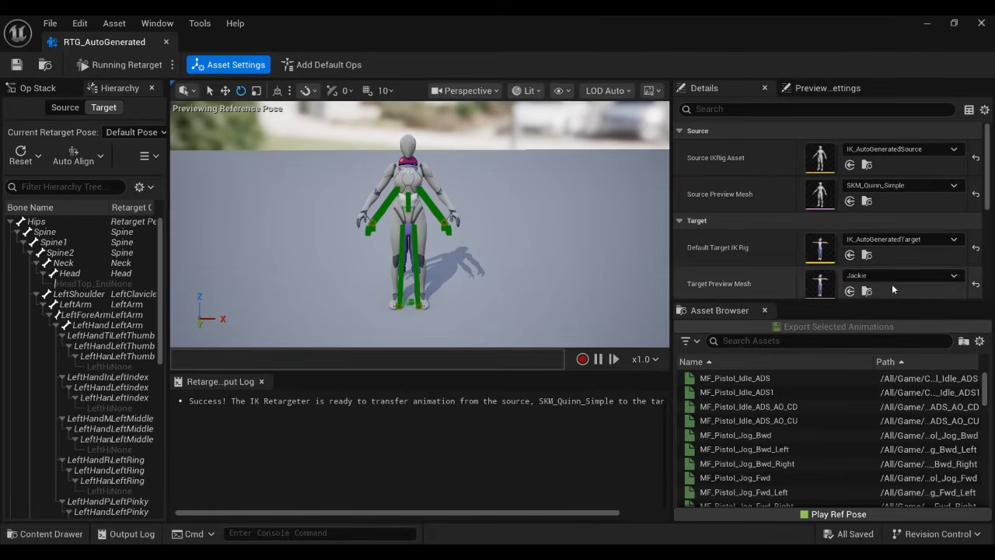
pyautogui.scroll(-4, 772, 275)
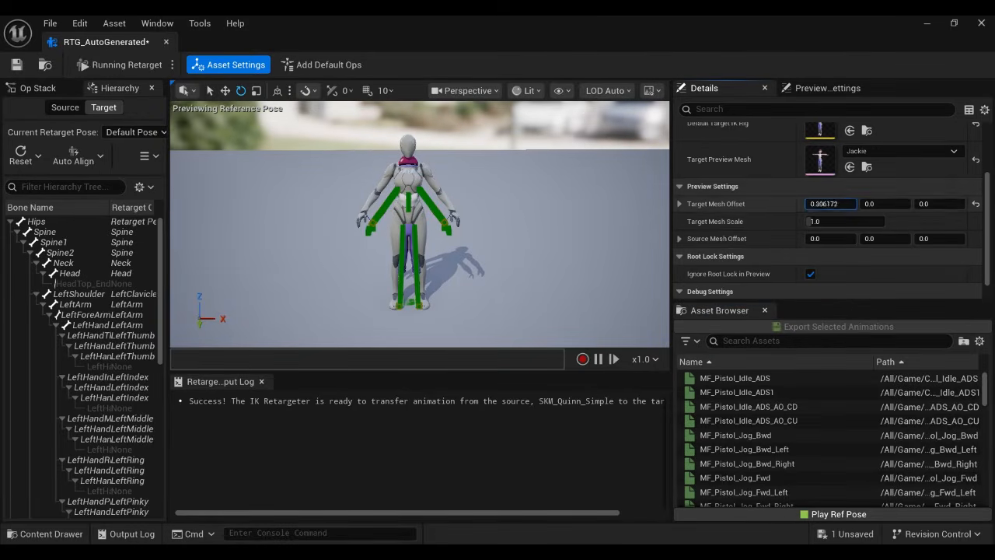
pyautogui.moveTo(831, 204); pyautogui.dragTo(894, 204)
# - Preview MF_Rifle_Idle_ADS and MF_Rifle_Jog_Right on both characters to check how the retargeted motion looks on Jackie
pyautogui.scroll(-4, 758, 435)
pyautogui.scroll(-3, 758, 435)
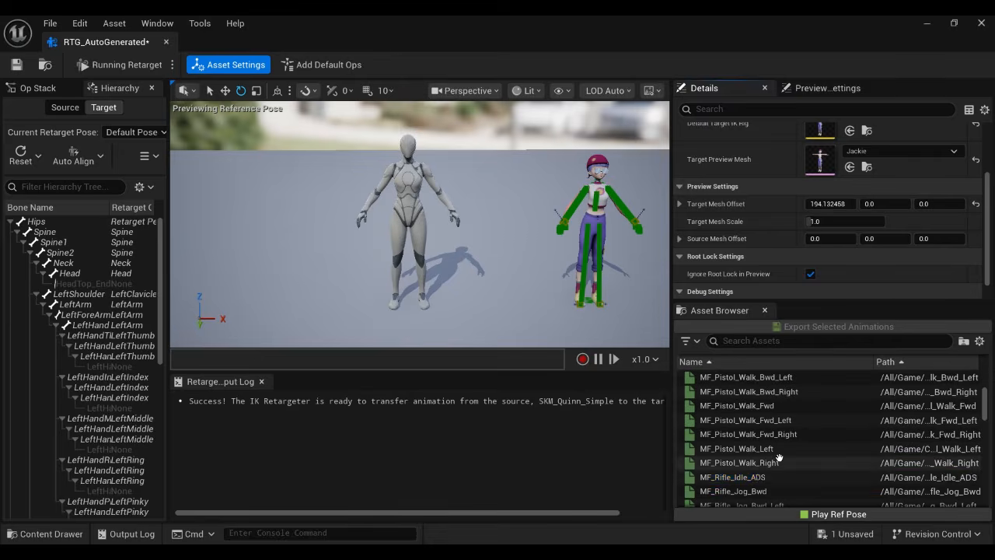
pyautogui.click(734, 476)
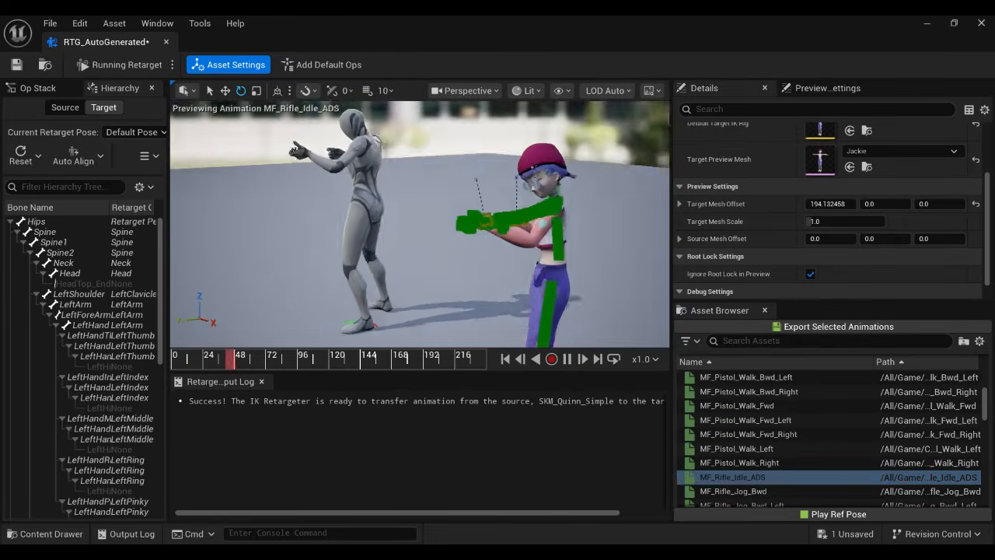
pyautogui.scroll(-3, 781, 448)
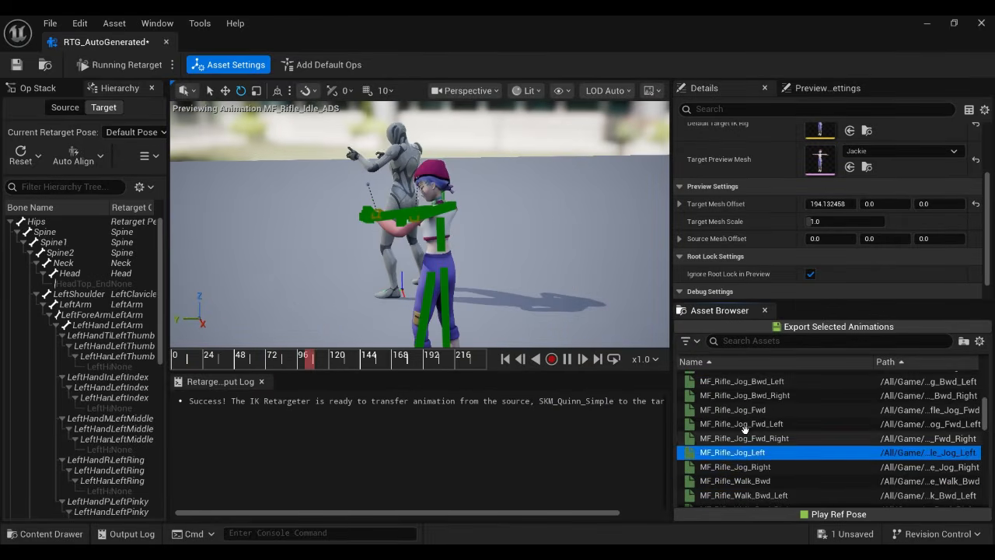
pyautogui.click(759, 466)
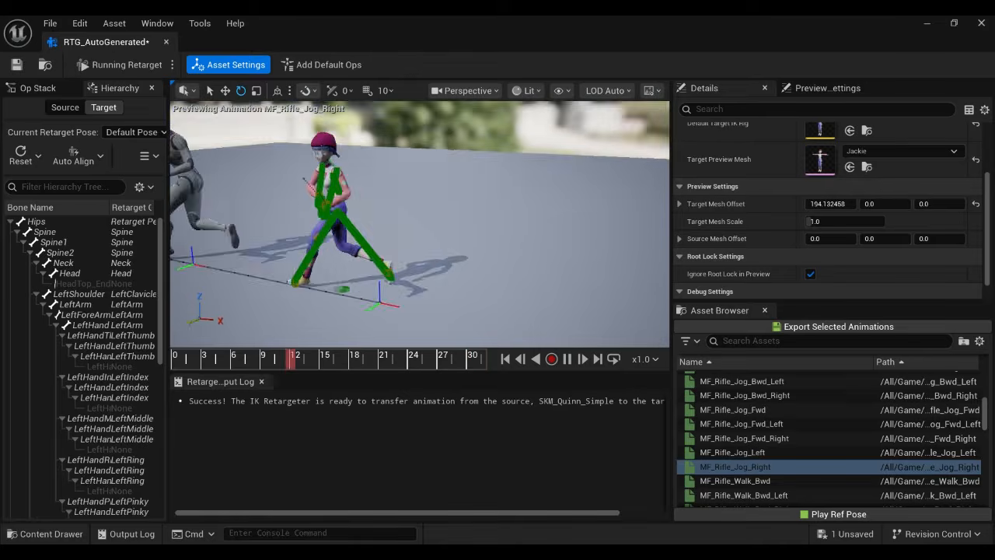
# - Save the RTG_AutoGenerated retargeter, close its editor and close the separate Content Browser
pyautogui.hotkey('ctrl', 's')
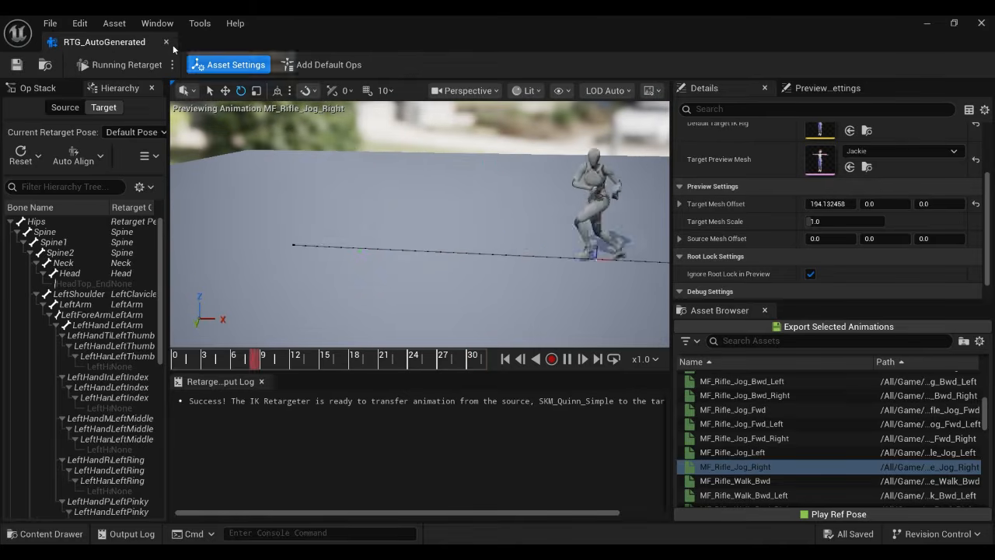
pyautogui.click(166, 42)
pyautogui.click(304, 42)
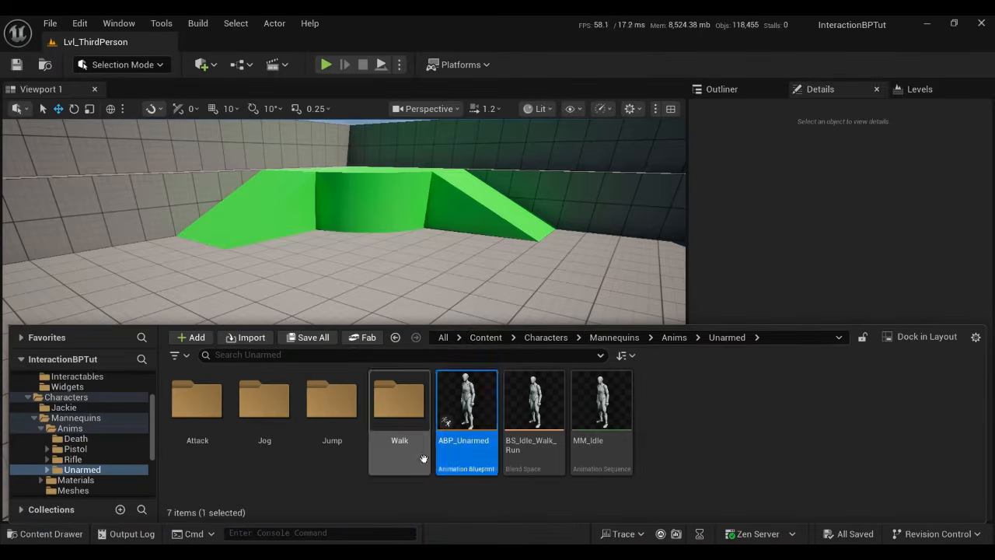
# - Create an Anim Blueprint from the Jackie skeletal mesh in Characters/Jackie, keeping the default name
pyautogui.click(503, 337)
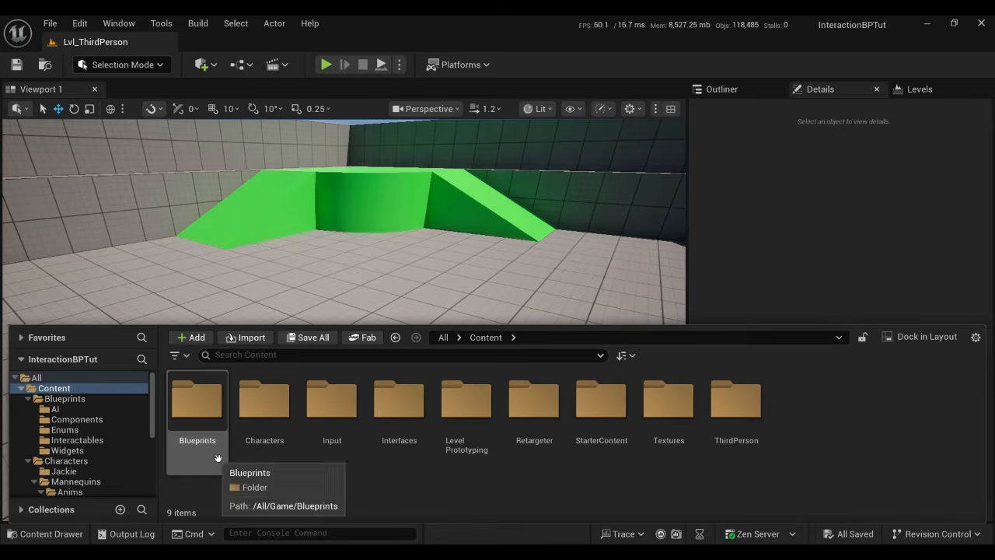
pyautogui.doubleClick(268, 444)
pyautogui.doubleClick(201, 435)
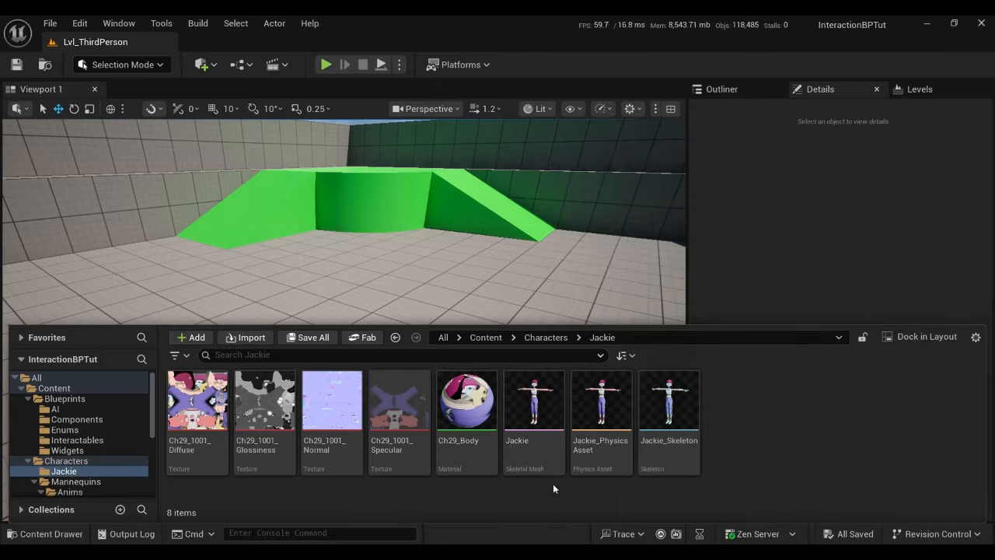
pyautogui.rightClick(537, 454)
pyautogui.moveTo(622, 178)
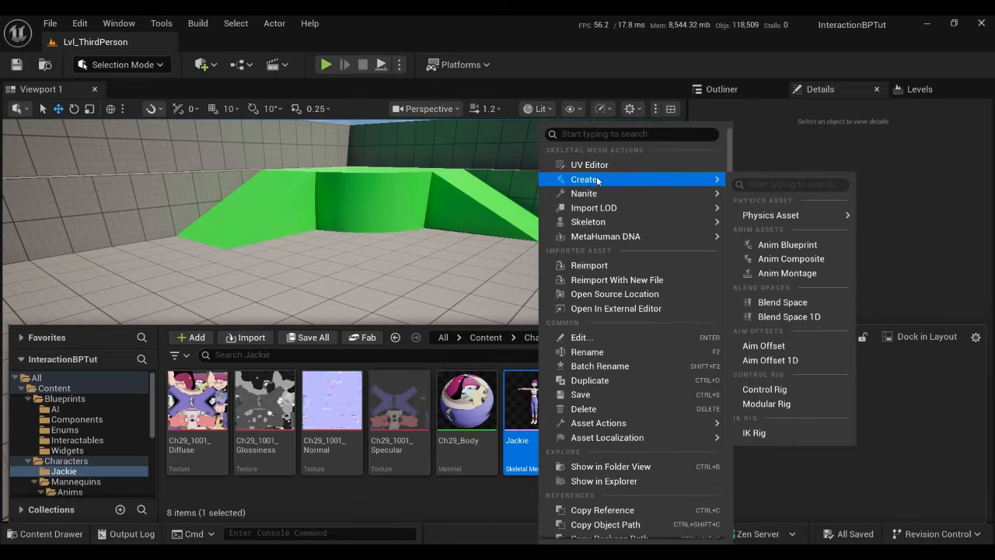
pyautogui.moveTo(817, 222)
pyautogui.click(789, 244)
pyautogui.press('Return')
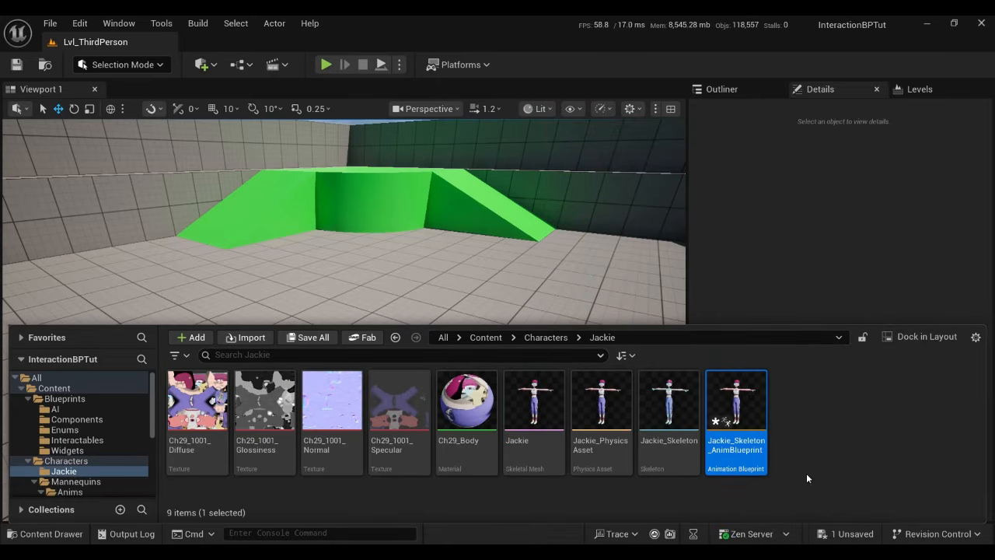
# - Open Jackie_Skeleton_AnimBlueprint and add a Retarget Pose From Mesh node feeding the Output Pose Result in the AnimGraph
pyautogui.doubleClick(721, 402)
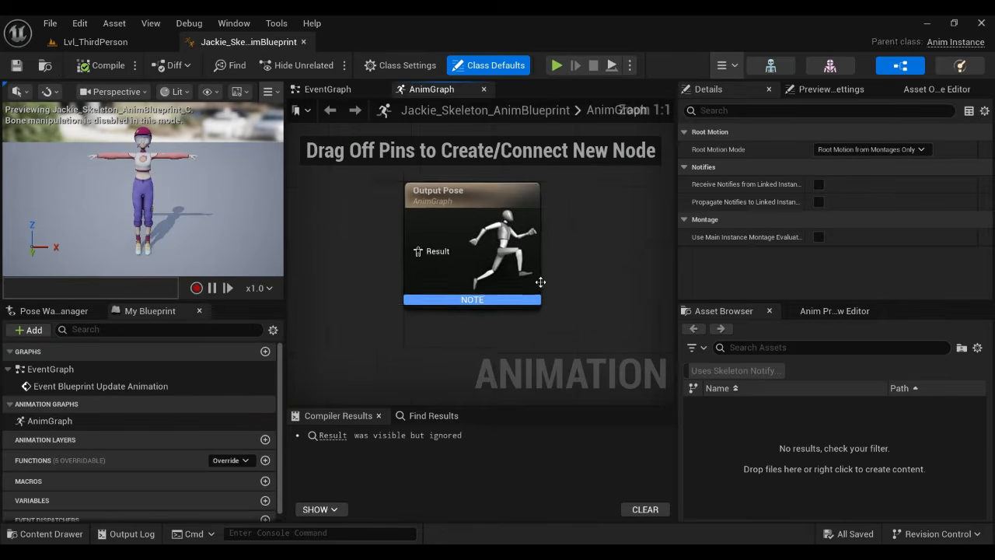
pyautogui.moveTo(662, 171); pyautogui.dragTo(606, 163, button='right')
pyautogui.click(575, 210)
pyautogui.click(485, 285)
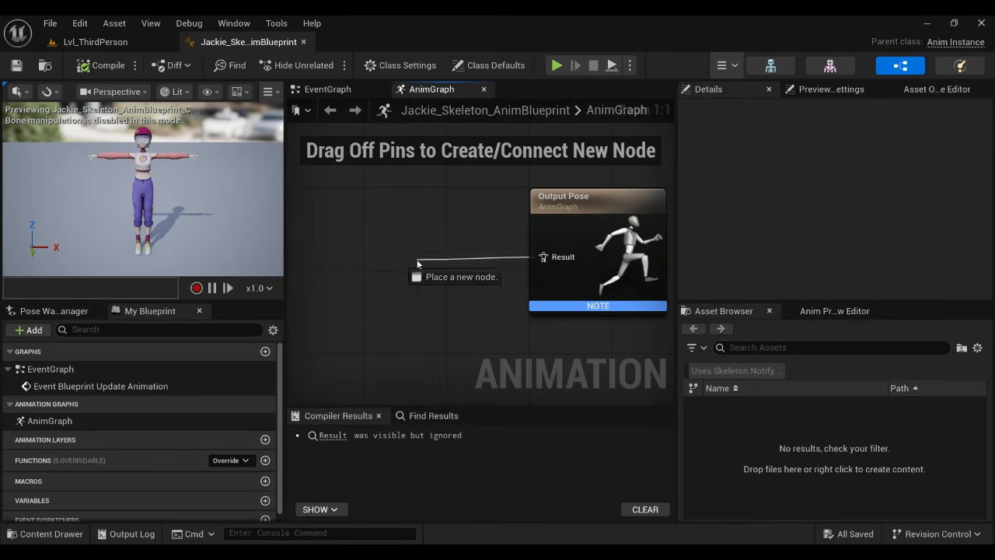
pyautogui.moveTo(418, 264); pyautogui.dragTo(417, 264)
pyautogui.write('retarget')
pyautogui.press('Return')
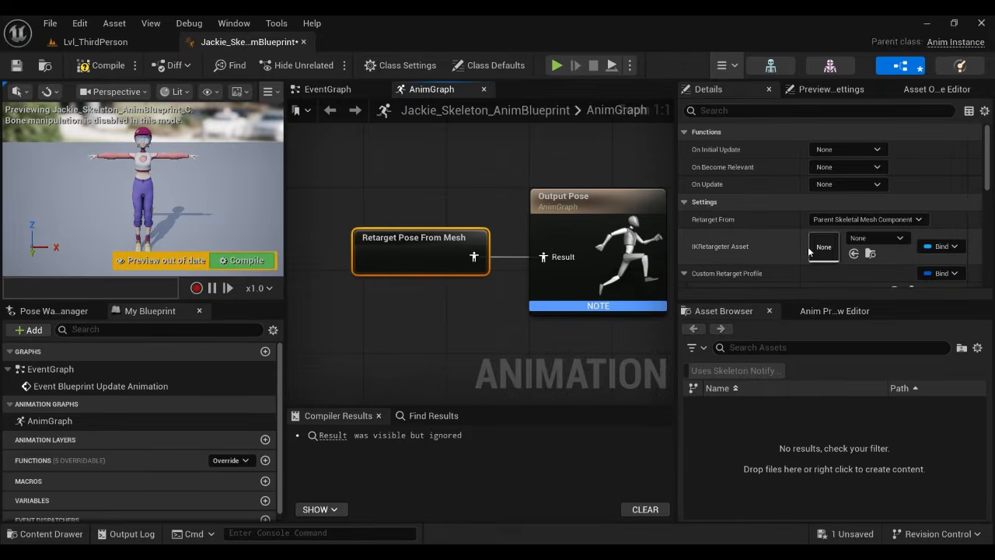
# - Set the node's IKRetargeter Asset to RTG_AutoGenerated, compile the animation blueprint and close it
pyautogui.click(876, 238)
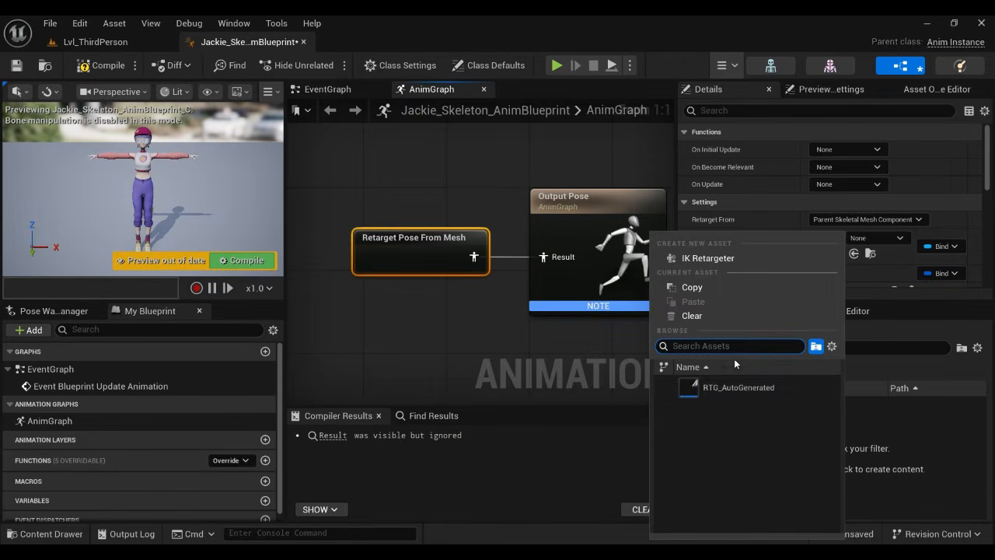
pyautogui.click(738, 388)
pyautogui.click(102, 68)
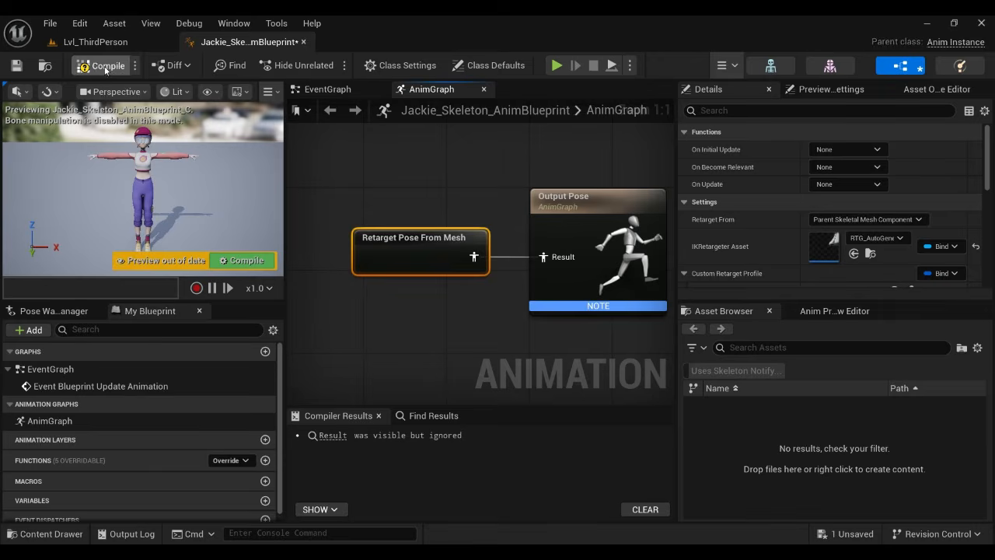
pyautogui.click(305, 44)
# - Open BP_ThirdPersonCharacter from ThirdPerson/Blueprints and show its Viewport
pyautogui.hotkey('ctrl', 'space')
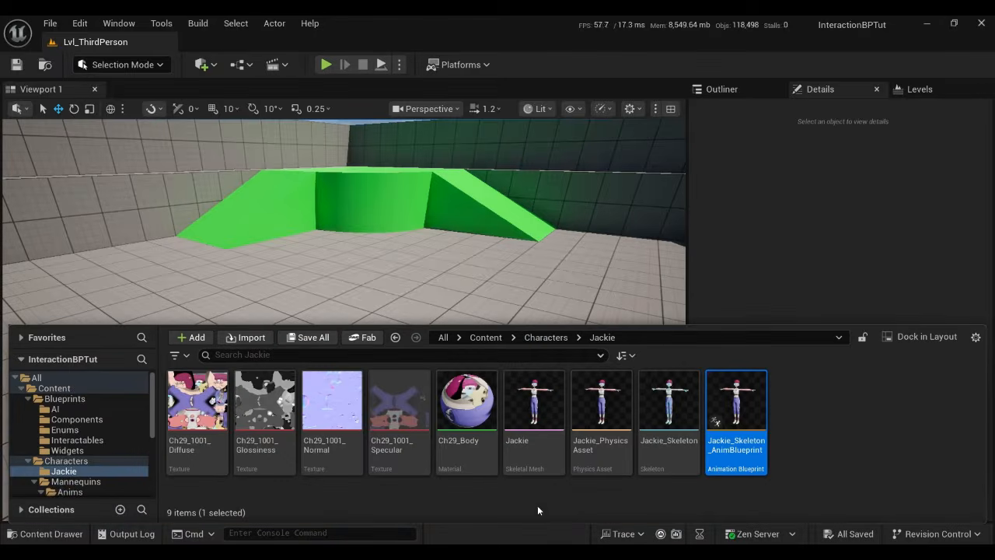
pyautogui.click(489, 342)
pyautogui.doubleClick(736, 400)
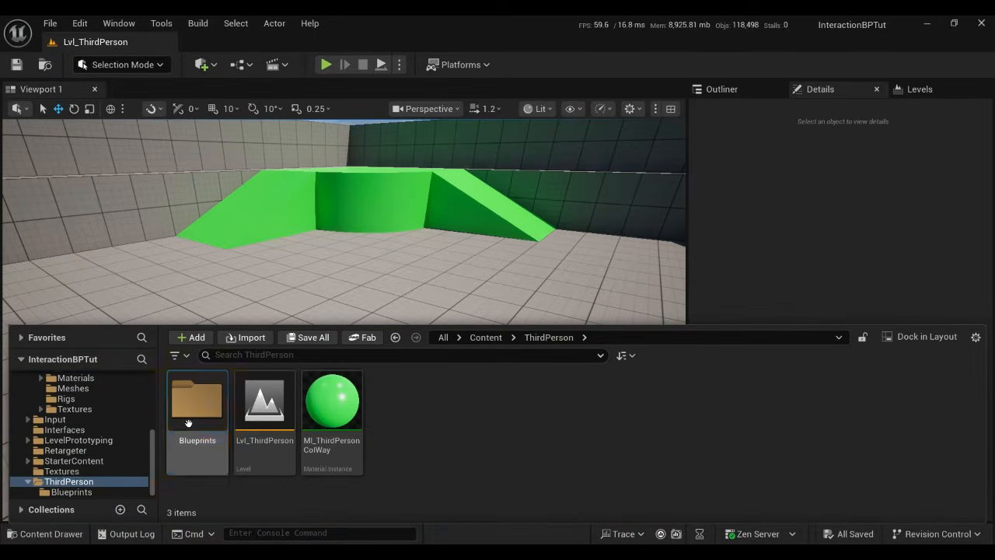
pyautogui.doubleClick(190, 422)
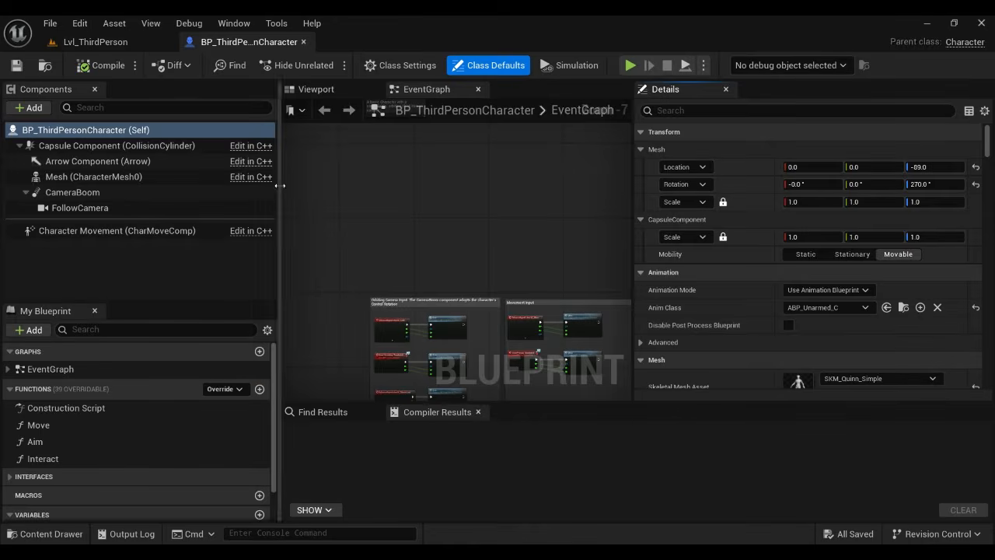
pyautogui.click(323, 92)
# - Turn off Visible for the character's Mesh (CharacterMesh0) component
pyautogui.click(124, 176)
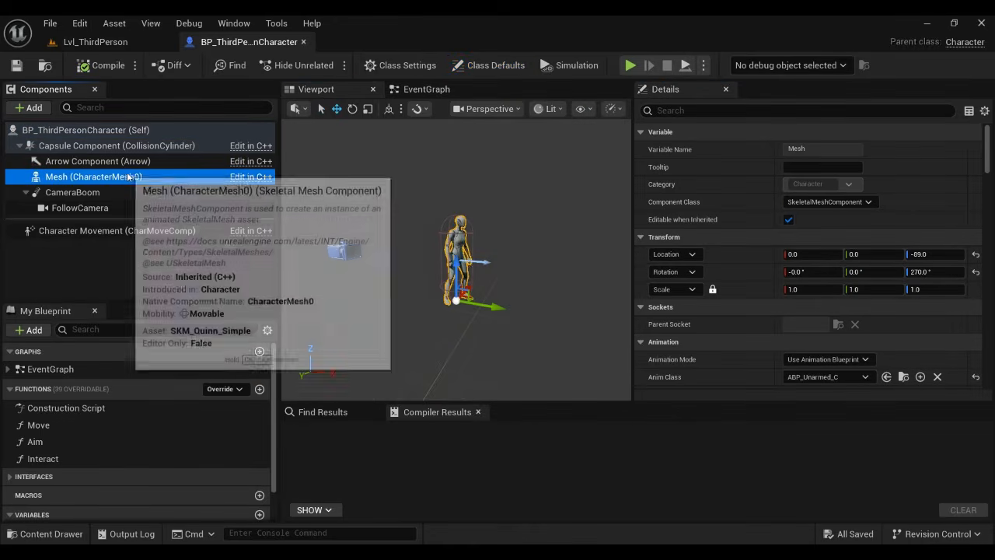
pyautogui.press('w')
pyautogui.moveTo(354, 242)
pyautogui.mouseDown(button='right')
pyautogui.moveTo(334, 242)
pyautogui.moveTo(359, 242)
pyautogui.moveTo(348, 243)
pyautogui.mouseUp(button='right')
pyautogui.press('d')
pyautogui.press('a')
pyautogui.press('d')
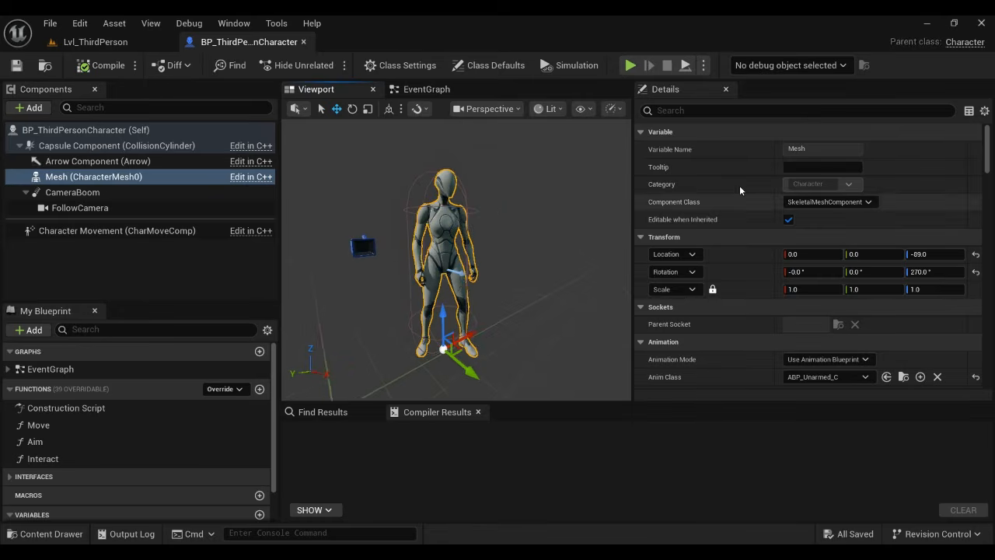
pyautogui.click(689, 113)
pyautogui.write('visible')
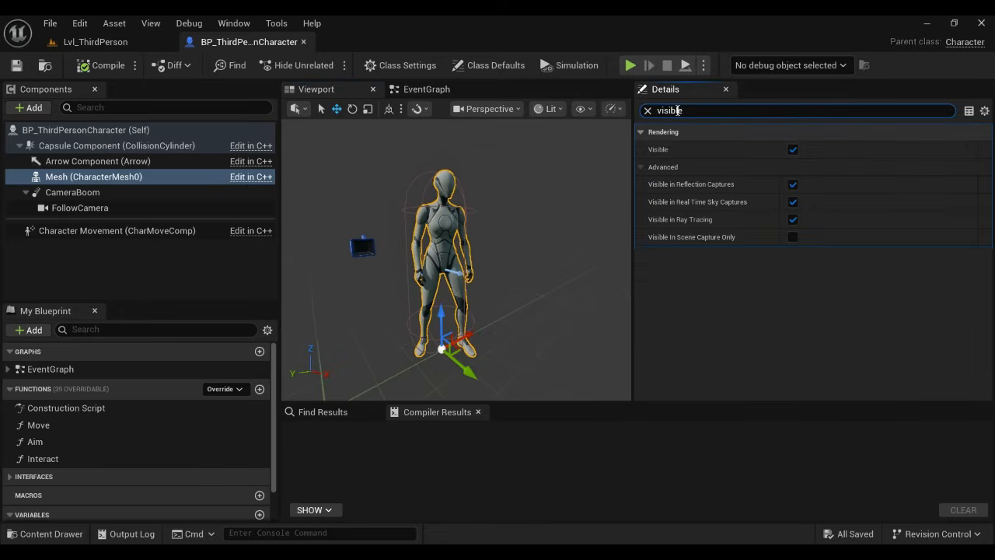
pyautogui.click(798, 150)
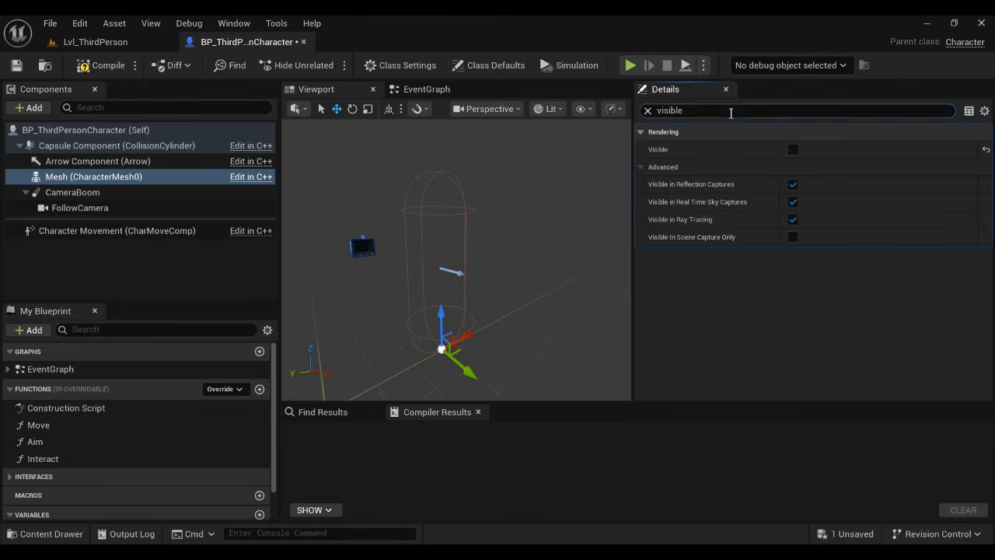
# - Set the mesh's Visibility Based Anim Tick Option to Always Tick Pose and Refresh Bones, compile, and clear the property filter
pyautogui.press('BackSpace')
pyautogui.write('vis')
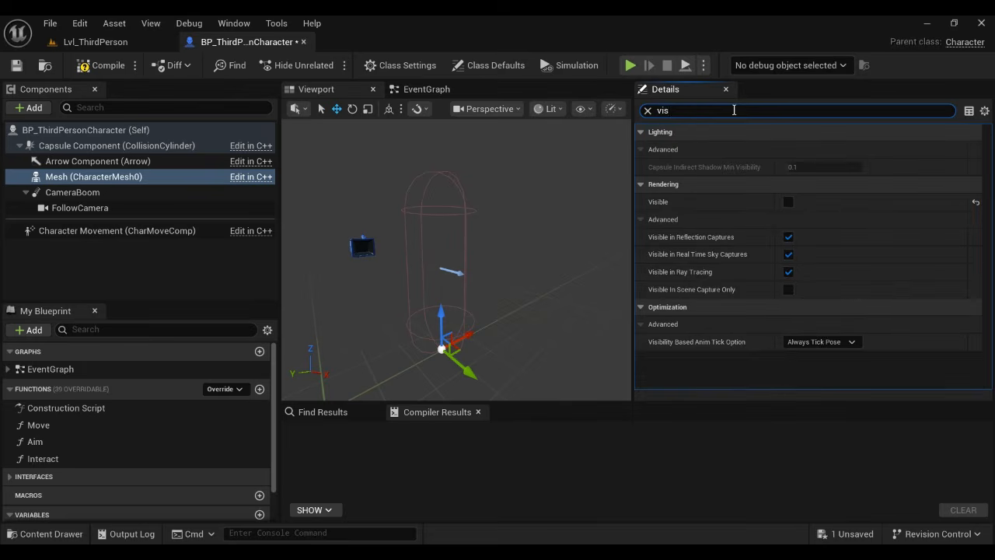
pyautogui.moveTo(671, 349)
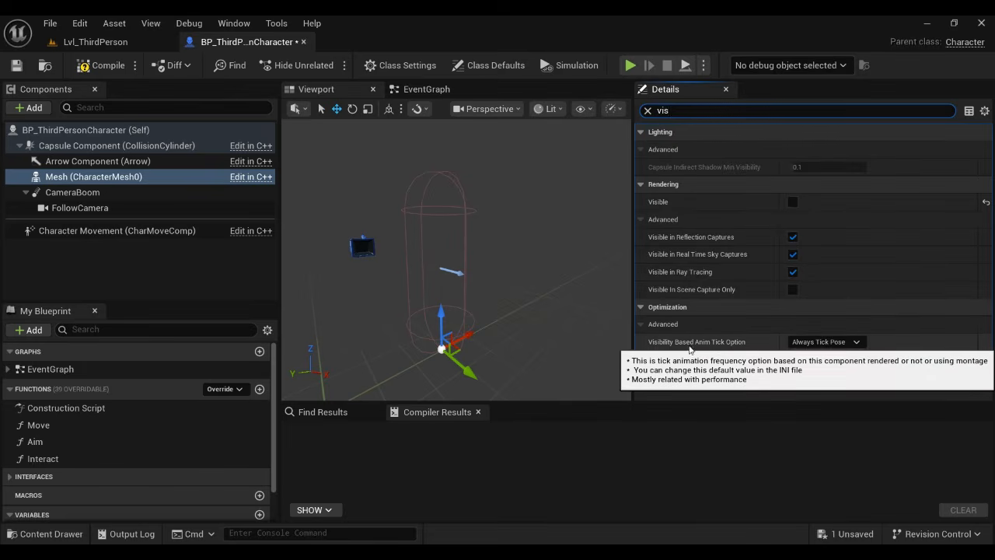
pyautogui.click(817, 343)
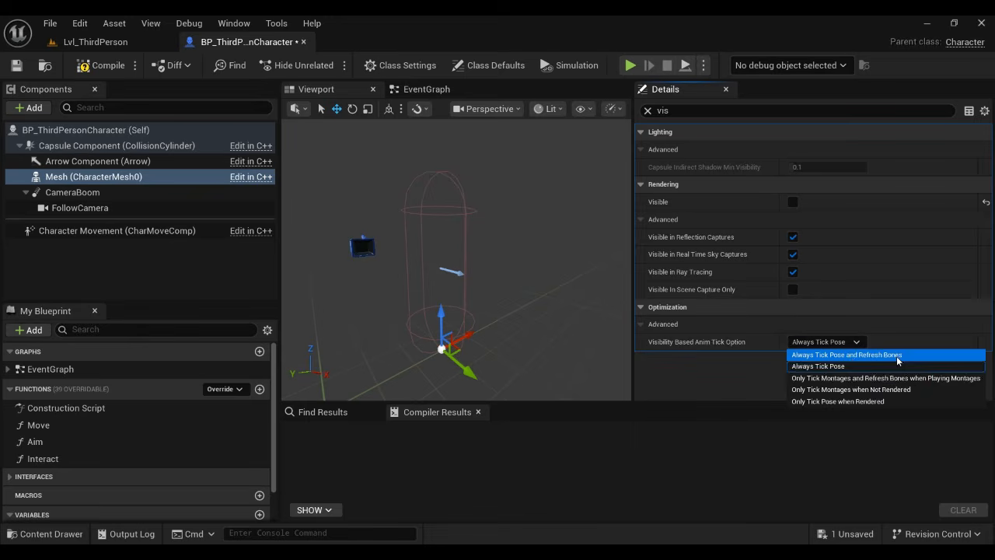
pyautogui.click(851, 356)
pyautogui.press('F7')
pyautogui.click(647, 111)
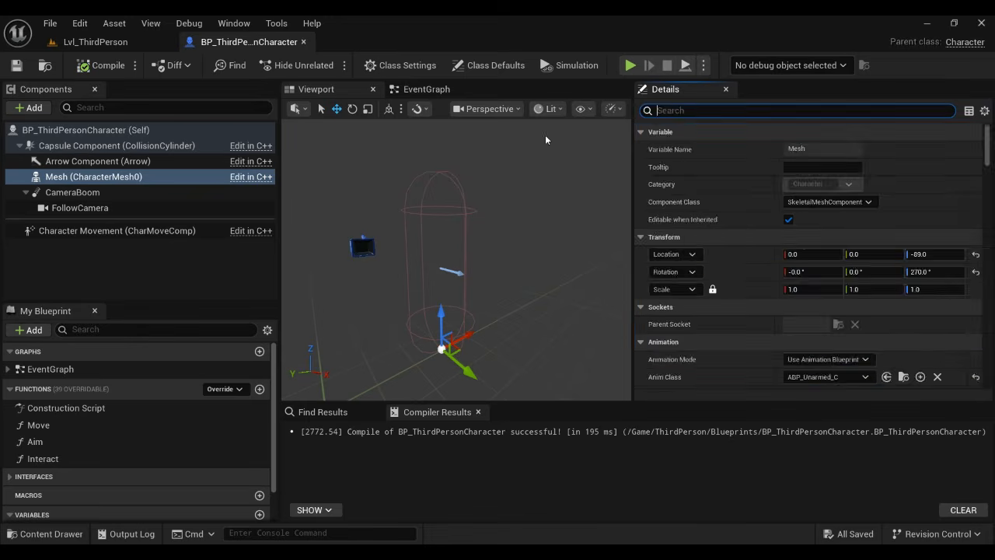
# - Add a Skeletal Mesh component, parent it under Mesh (CharacterMesh0), and compile the blueprint
pyautogui.click(126, 246)
pyautogui.click(29, 107)
pyautogui.write('skelet')
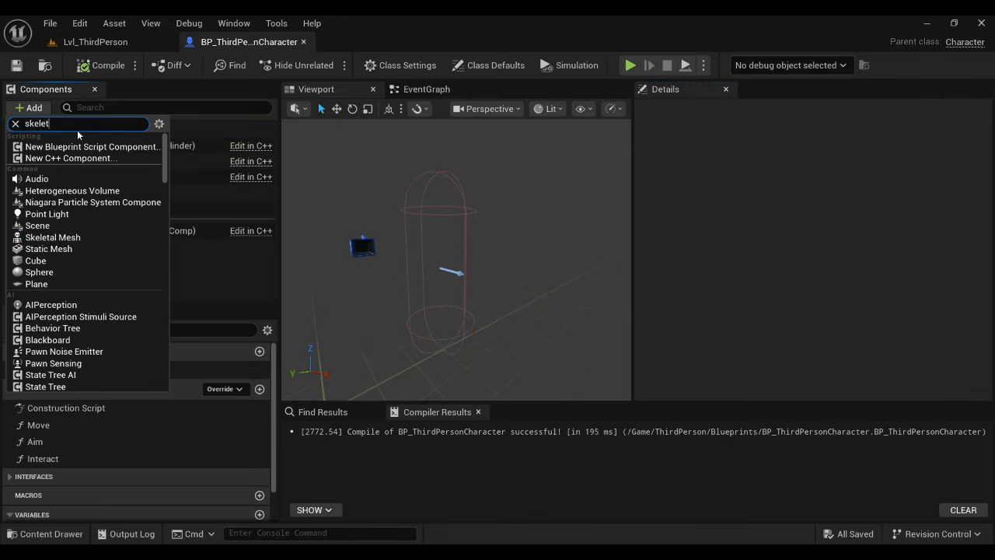
pyautogui.write('al')
pyautogui.click(101, 151)
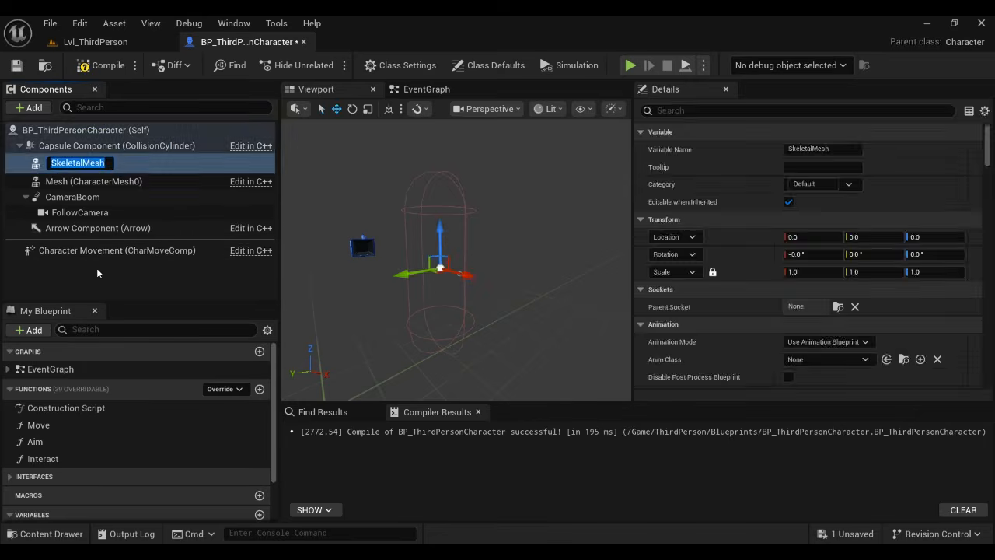
pyautogui.click(83, 67)
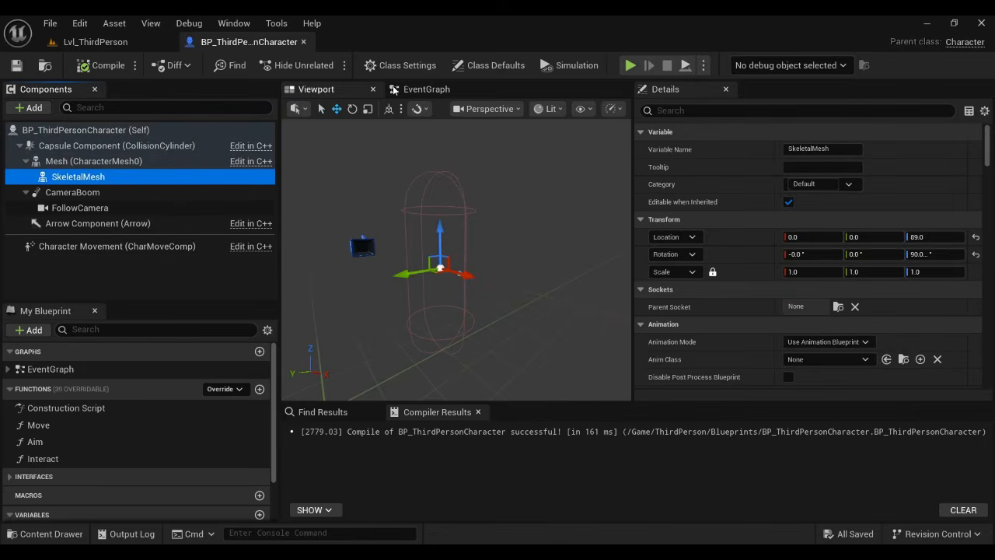
# - Assign Jackie_Skeleton_AnimBlueprint as the SkeletalMesh component's Anim Class and Jackie as its Skeletal Mesh Asset
pyautogui.scroll(-3, 811, 310)
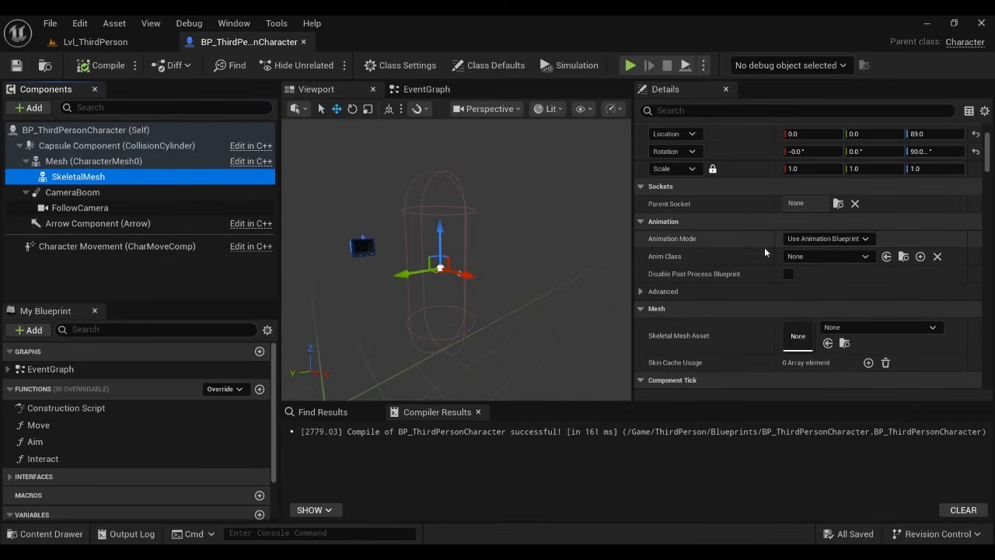
pyautogui.click(805, 256)
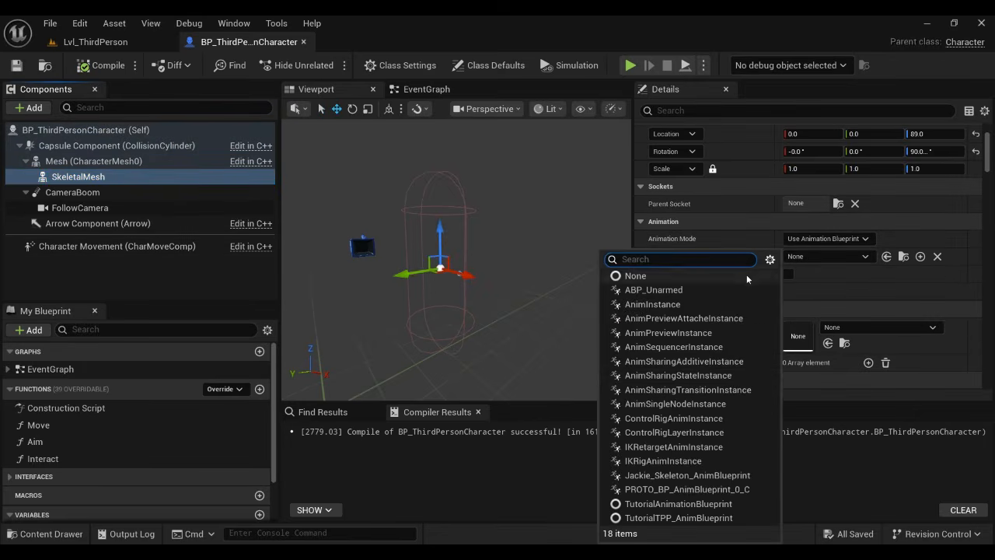
pyautogui.click(678, 475)
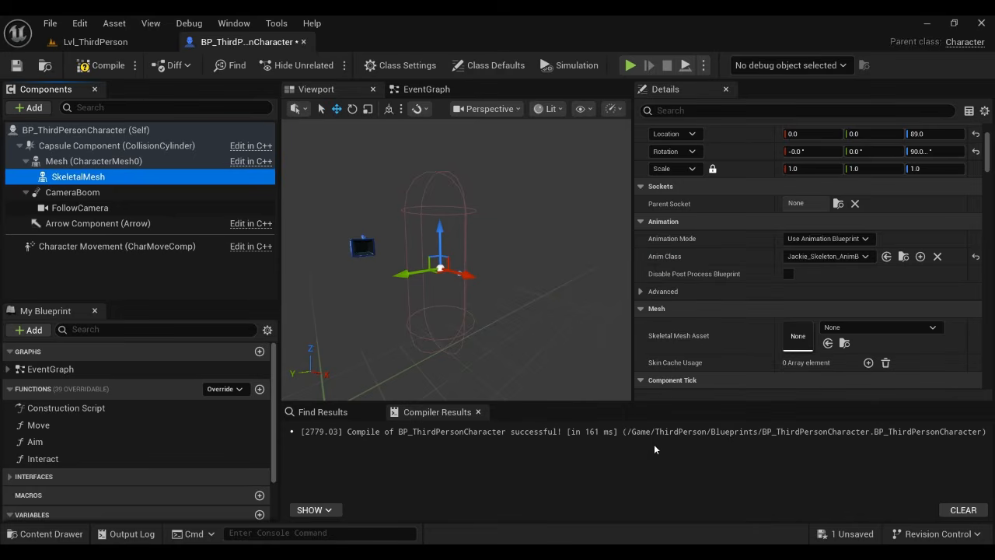
pyautogui.click(847, 327)
pyautogui.click(867, 194)
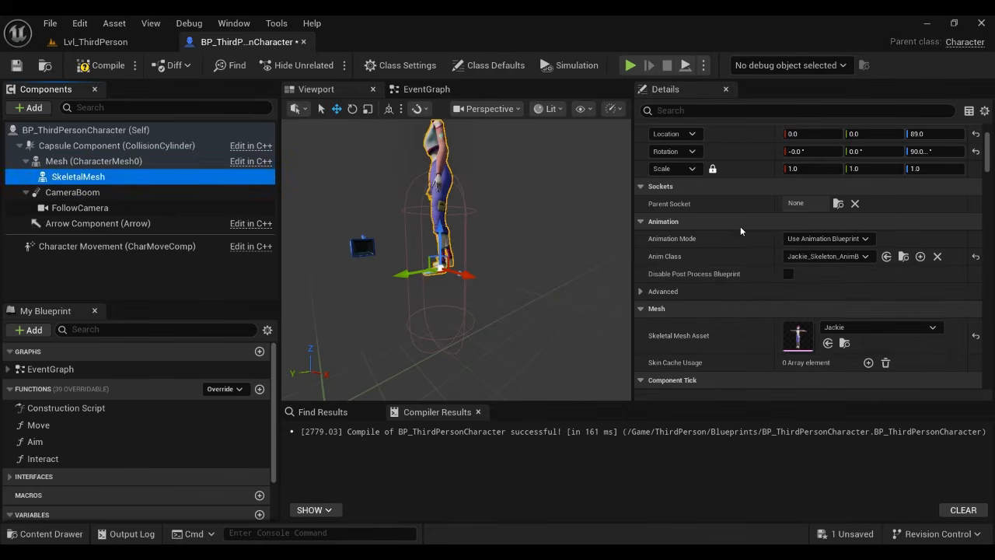
# - Reset the SkeletalMesh component's location and rotation to zero, scale it uniformly to 1.1, then compile and save the blueprint
pyautogui.moveTo(591, 223); pyautogui.dragTo(579, 219, button='right')
pyautogui.click(975, 133)
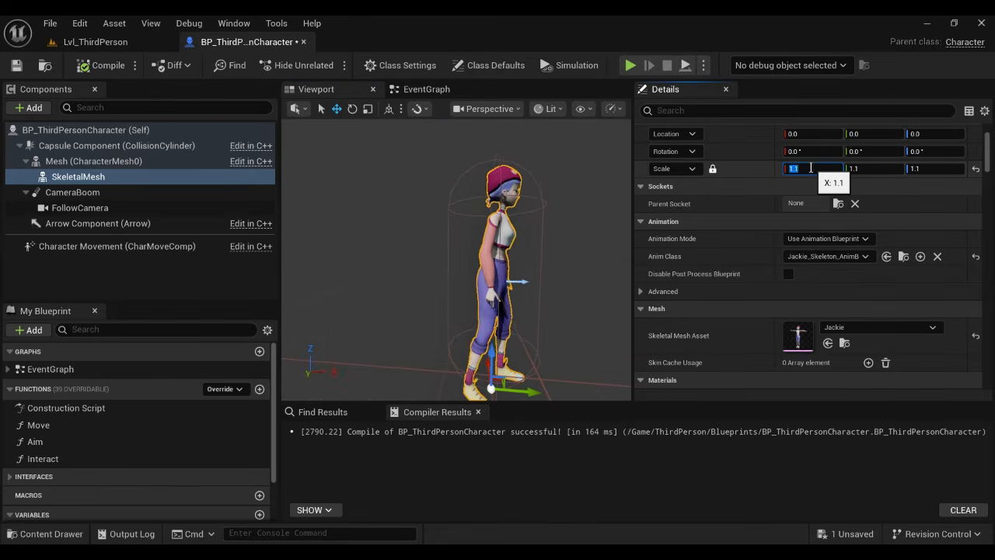
pyautogui.moveTo(569, 191)
pyautogui.mouseDown(button='right')
pyautogui.moveTo(544, 193)
pyautogui.moveTo(556, 194)
pyautogui.mouseUp(button='right')
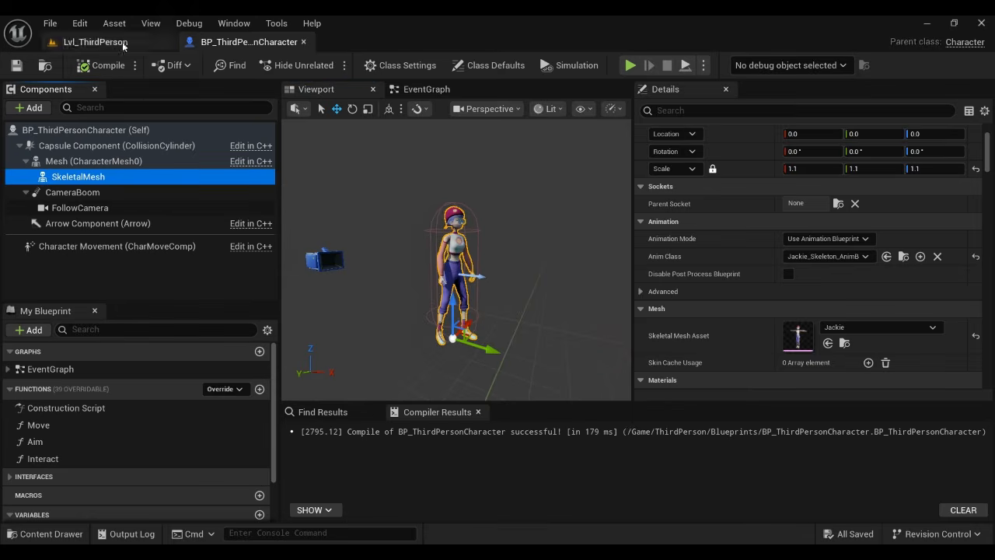
# - Play Lvl_ThirdPerson in the editor and test the character's animations by running in different directions and jumping around the level
pyautogui.click(94, 42)
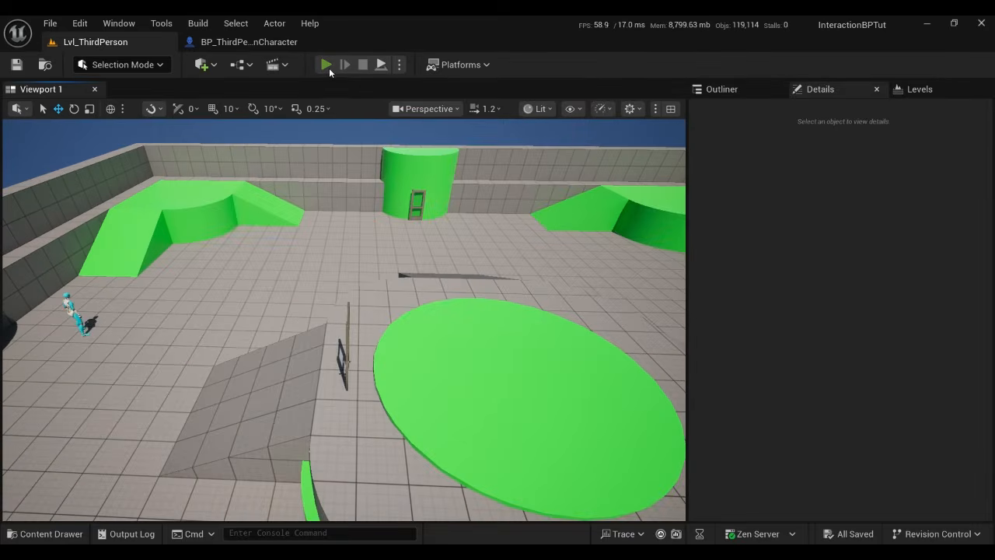
pyautogui.click(328, 67)
pyautogui.press('w')
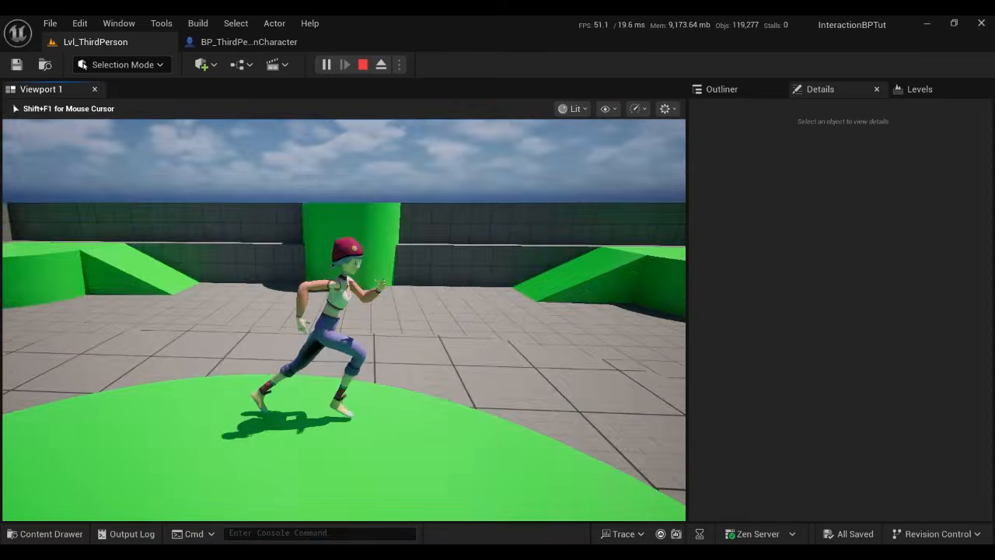
pyautogui.press('space')
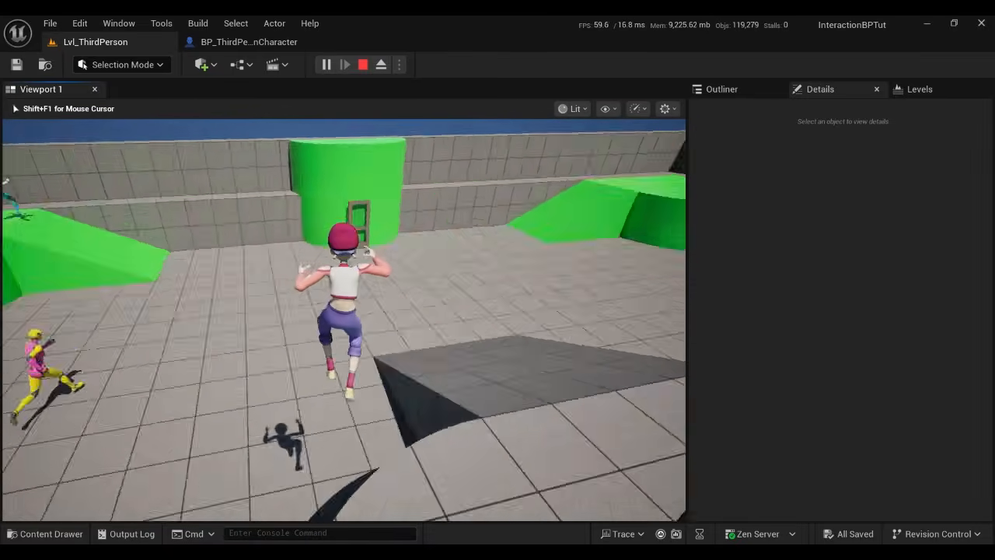
pyautogui.press('space')
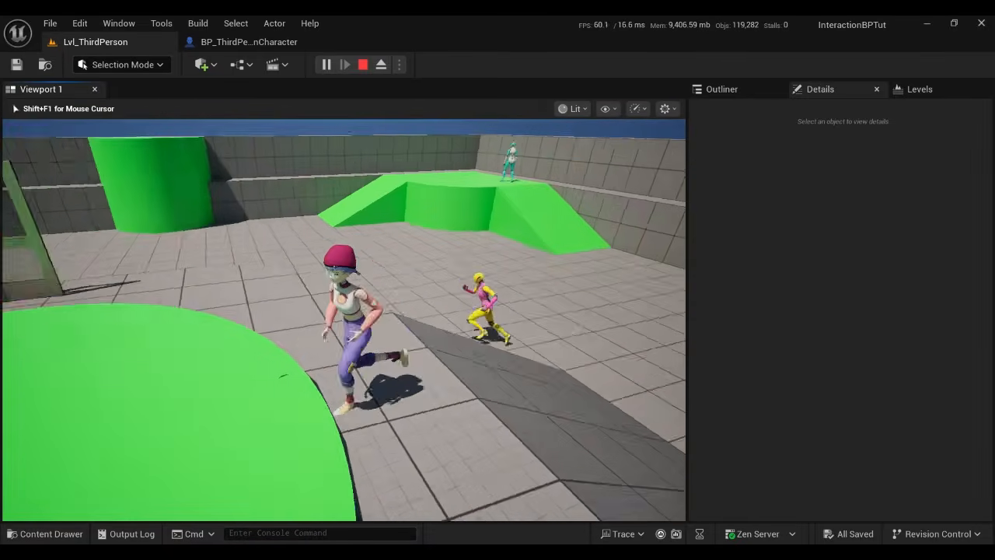
pyautogui.press('d')
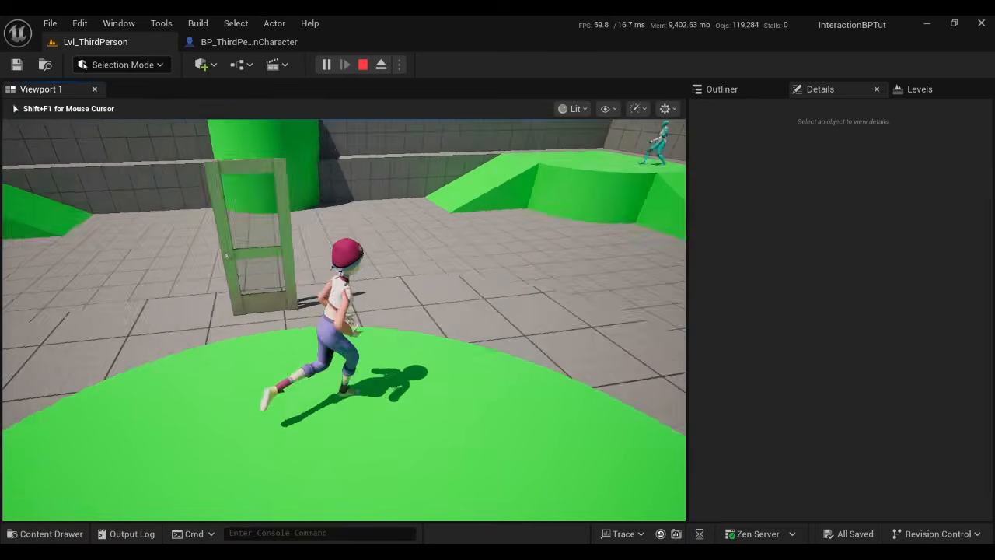
pyautogui.press('a')
pyautogui.press('w')
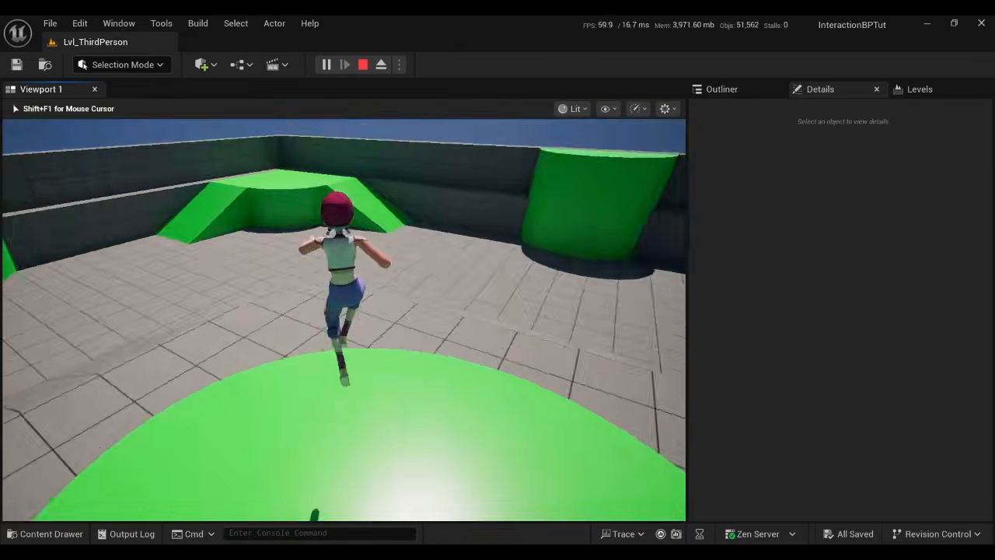
pyautogui.press('space')
pyautogui.press('w')
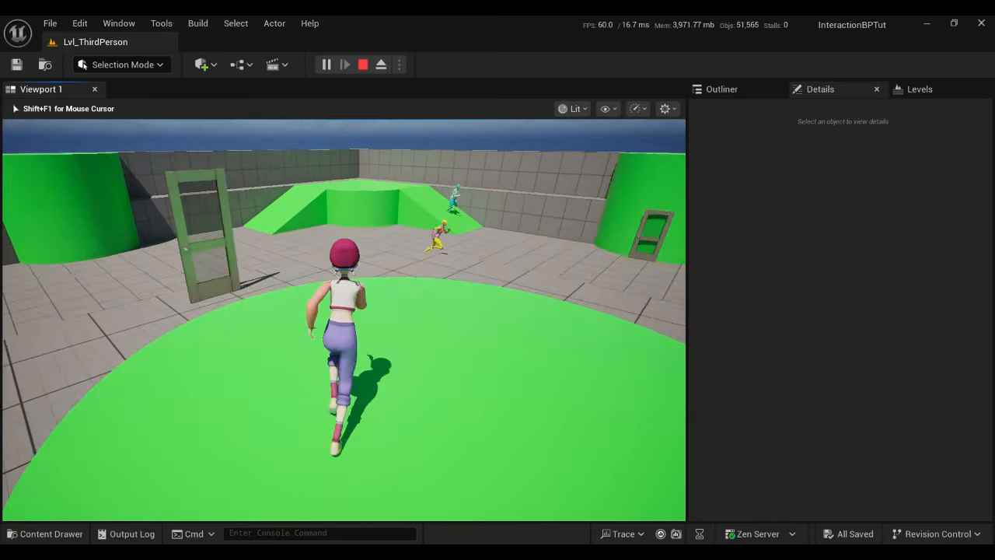
pyautogui.press('w')
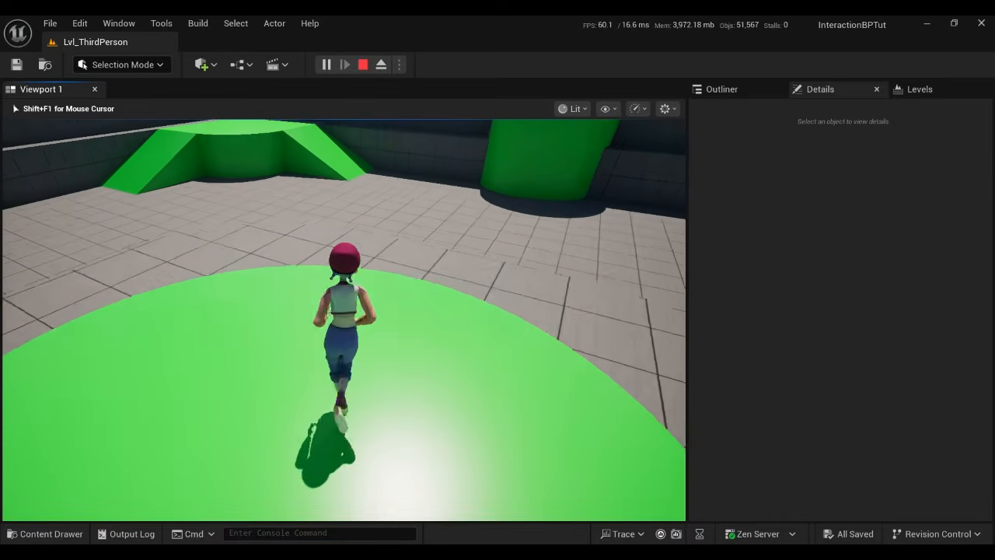